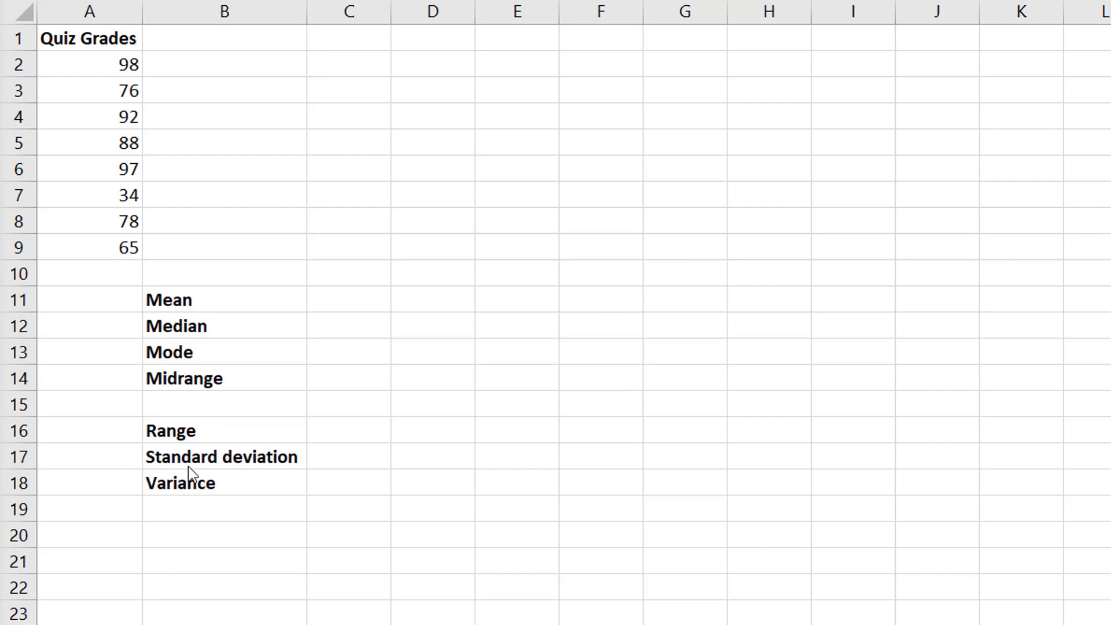
{"action": "left_click", "coordinate": [84, 305]}
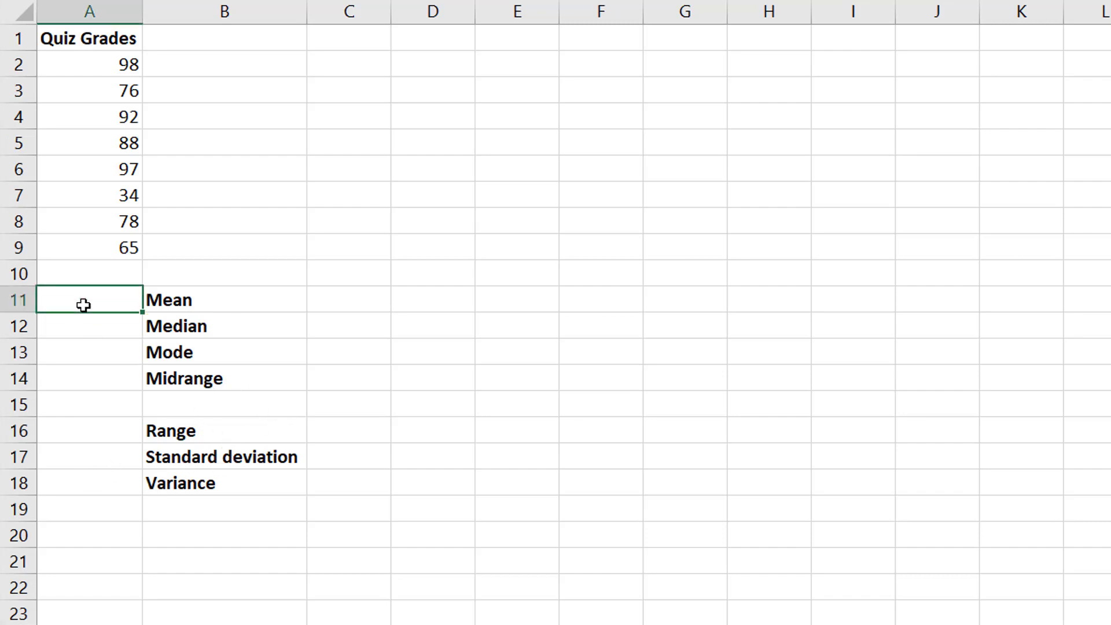
{"action": "left_click", "coordinate": [117, 62]}
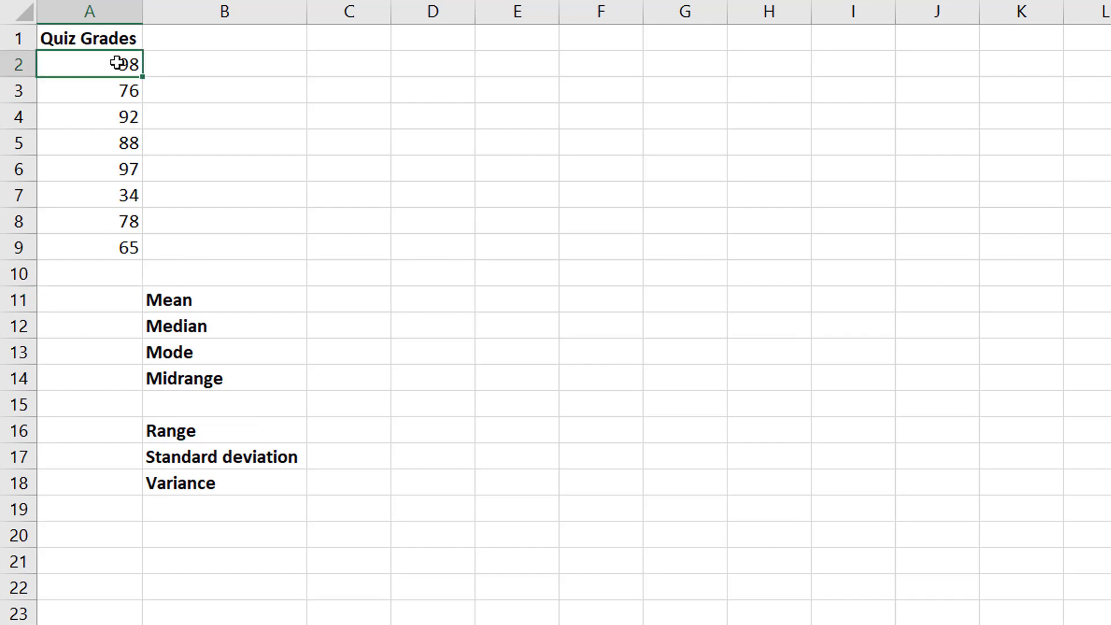
{"action": "left_click", "coordinate": [109, 98]}
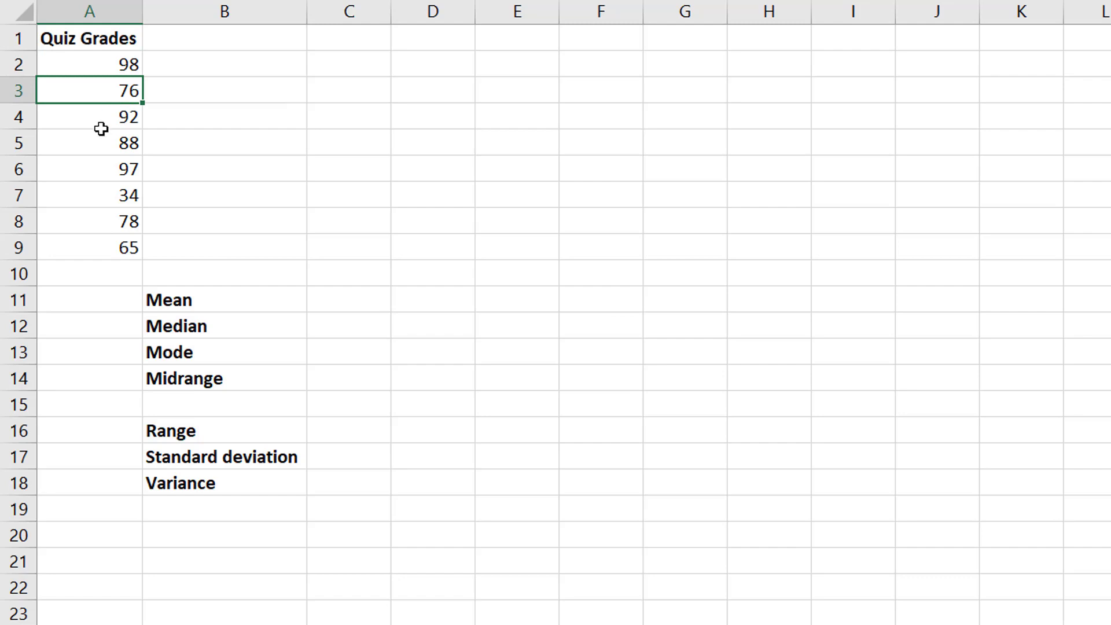
{"action": "left_click", "coordinate": [102, 128]}
Step: Start a formula in cell A11, beside the Mean label, using the AVERAGE function
{"action": "left_click", "coordinate": [97, 297]}
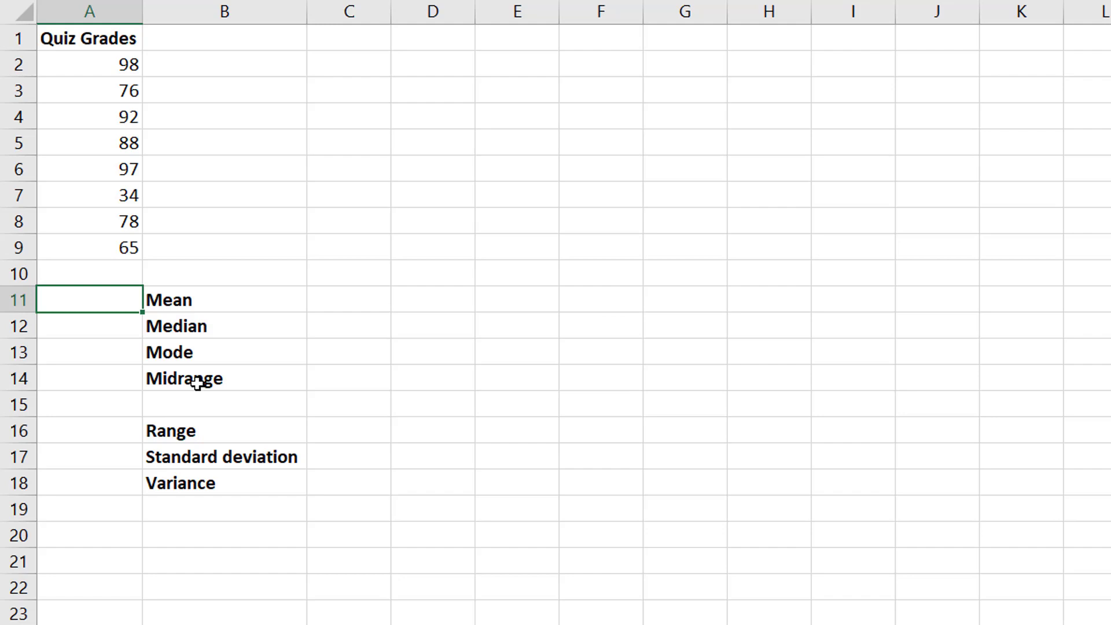
{"action": "type", "text": "="}
{"action": "type", "text": "AVERGE"}
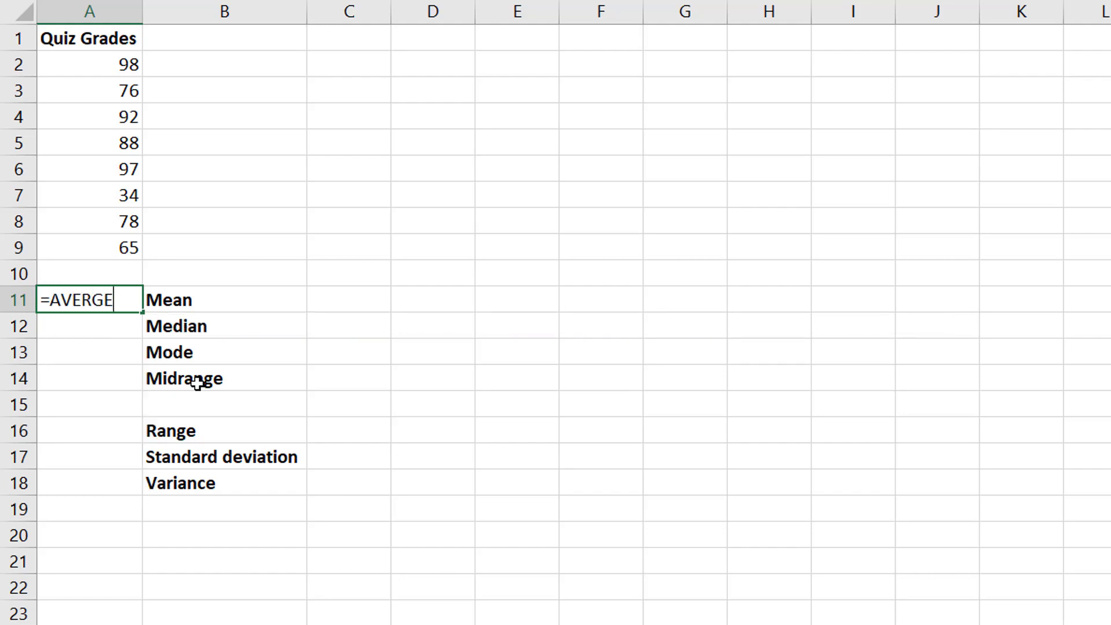
{"action": "key", "text": "BackSpace"}
{"action": "key", "text": "BackSpace"}
{"action": "type", "text": "AGE"}
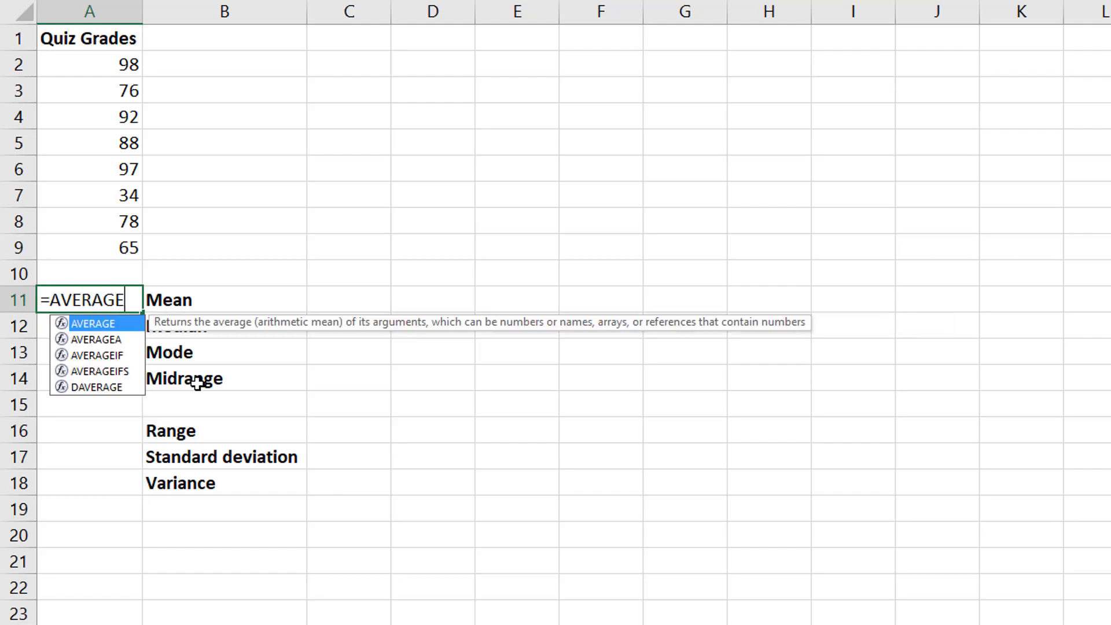
{"action": "key", "text": "BackSpace"}
{"action": "key", "text": "BackSpace"}
{"action": "key", "text": "BackSpace"}
{"action": "key", "text": "BackSpace"}
{"action": "key", "text": "BackSpace"}
{"action": "key", "text": "BackSpace"}
{"action": "key", "text": "BackSpace"}
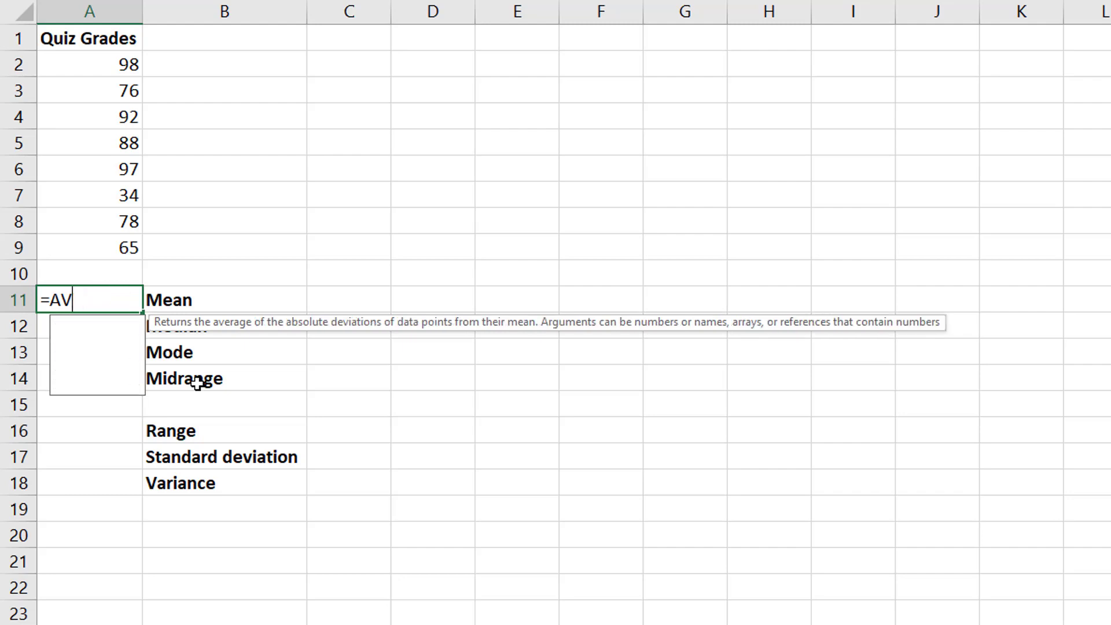
{"action": "type", "text": "A"}
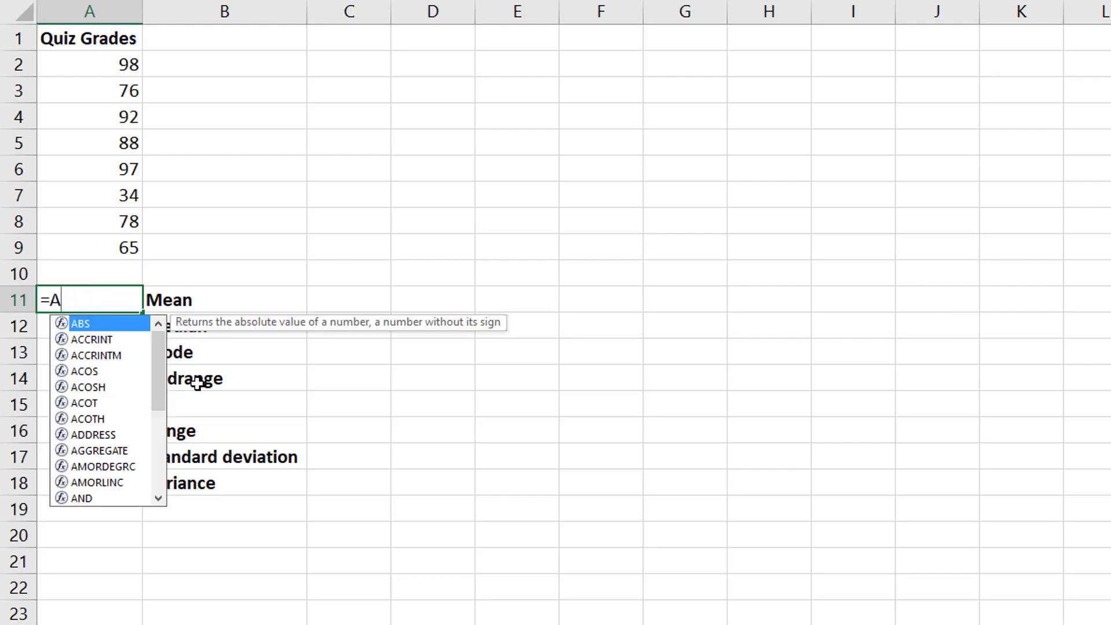
{"action": "type", "text": "V"}
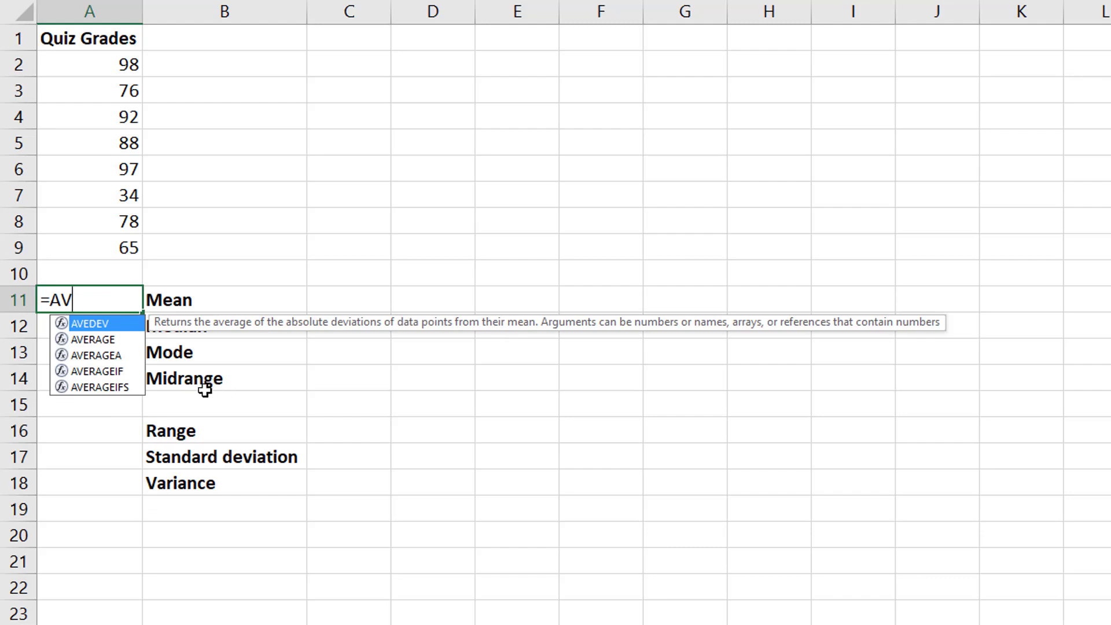
{"action": "left_click", "coordinate": [103, 340]}
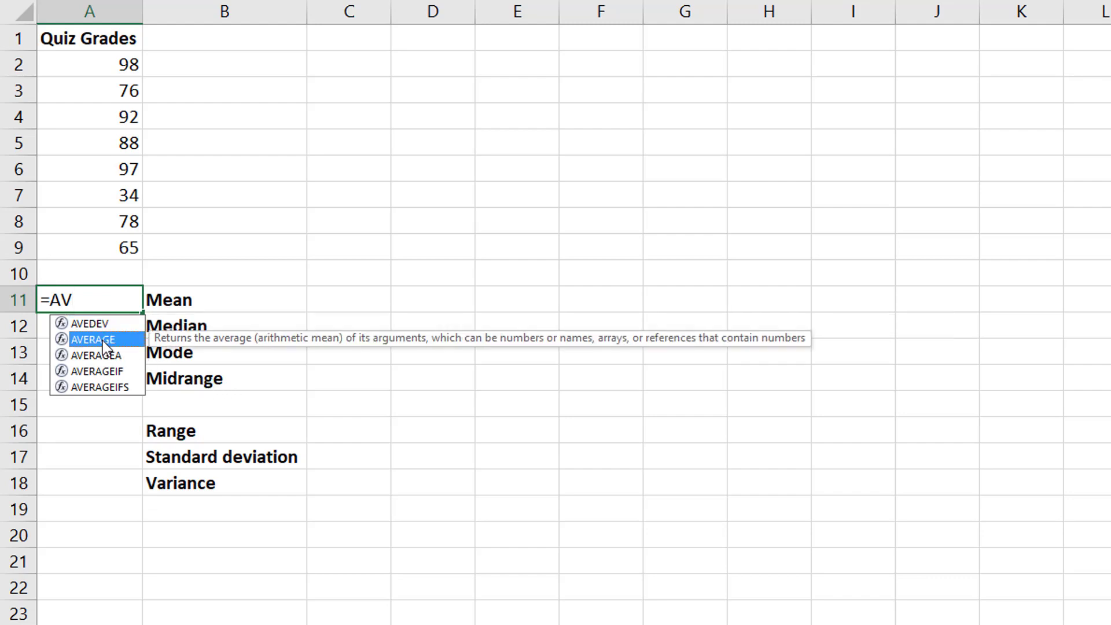
{"action": "double_click", "coordinate": [103, 341]}
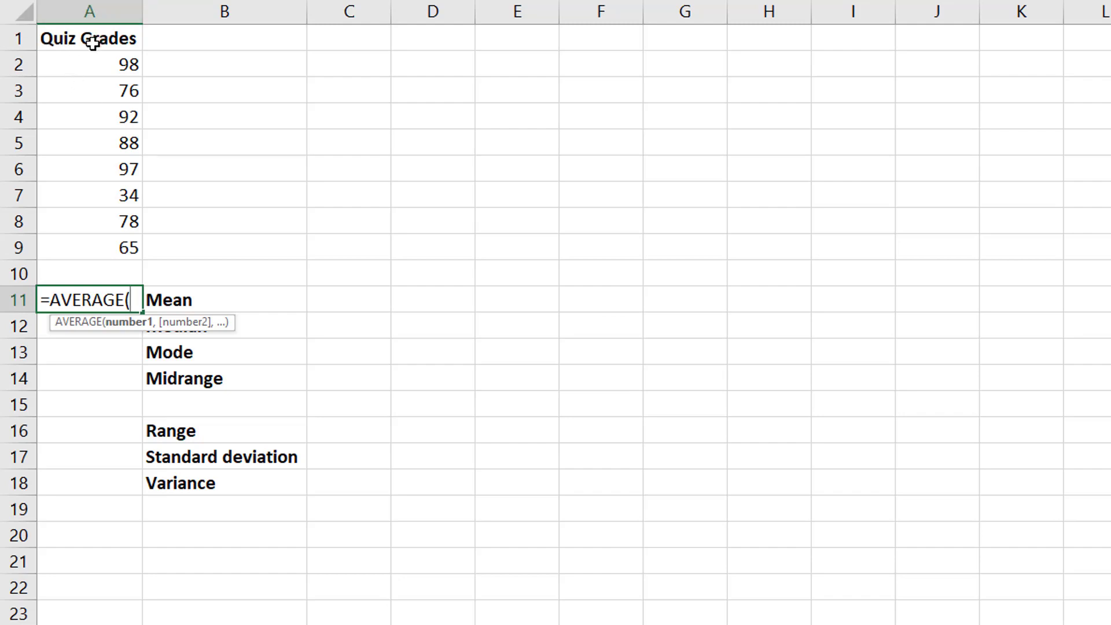
Step: Give the AVERAGE formula the quiz grades in A2:A9 as its range and enter it
{"action": "left_click", "coordinate": [114, 68]}
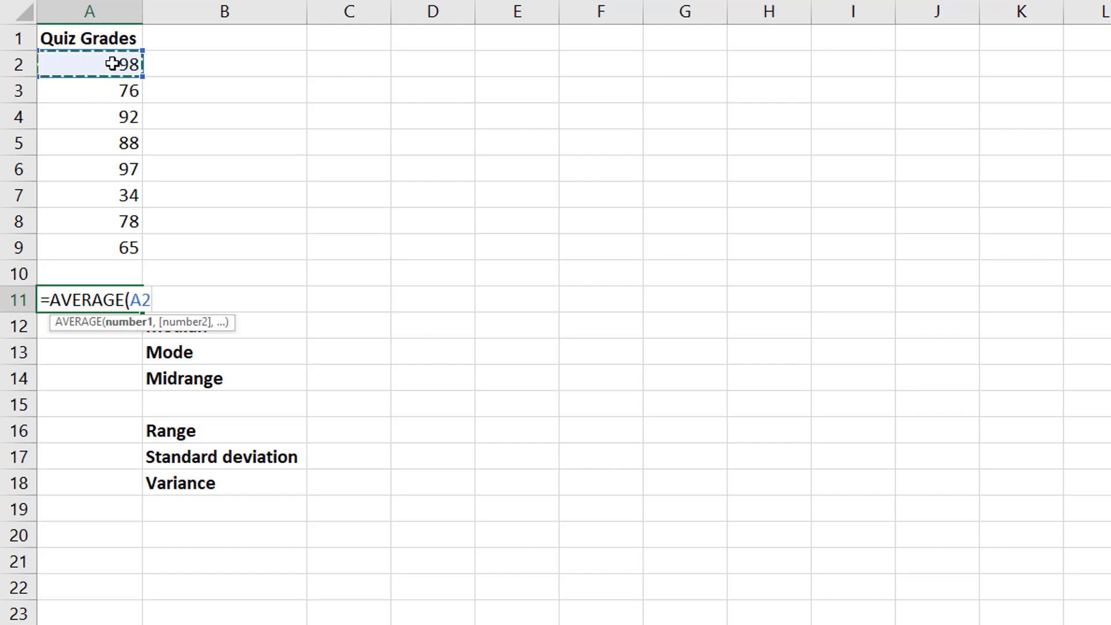
{"action": "left_click_drag", "start_coordinate": [115, 83], "coordinate": [121, 242]}
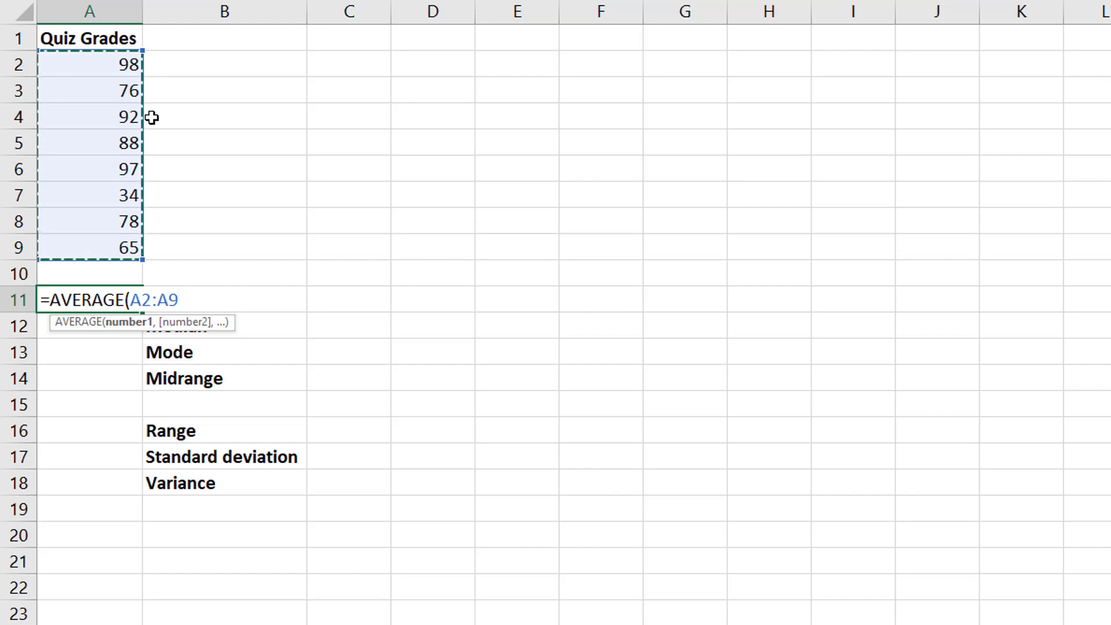
{"action": "type", "text": ")"}
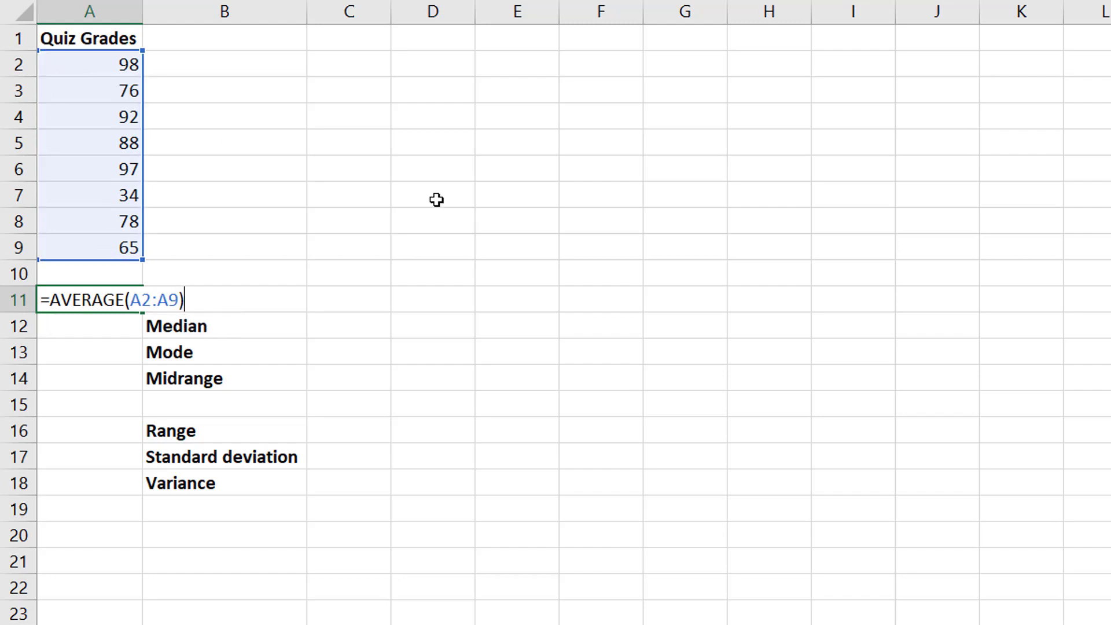
{"action": "key", "text": "Return"}
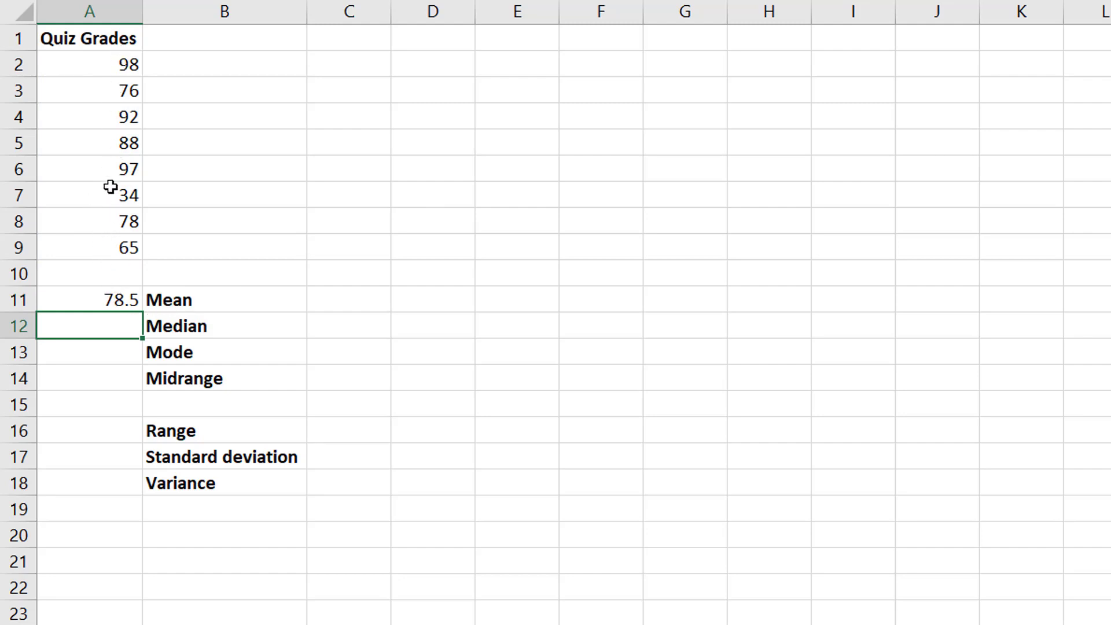
Step: Try changing the quiz grade in A7 to 74, and undo the change
{"action": "left_click", "coordinate": [129, 195]}
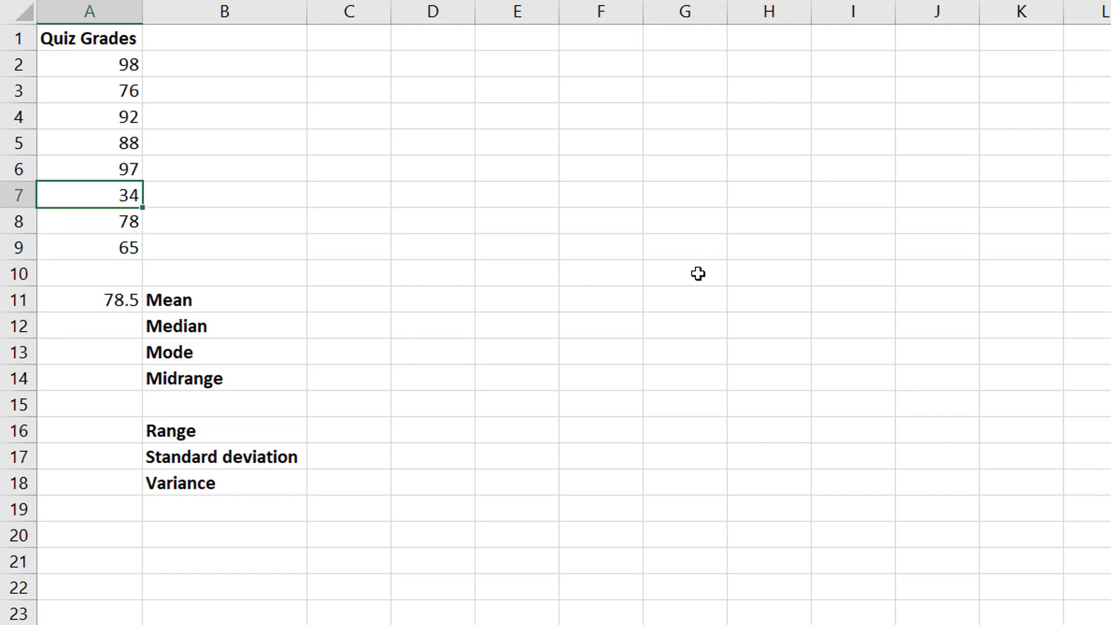
{"action": "type", "text": "74"}
{"action": "key", "text": "Return"}
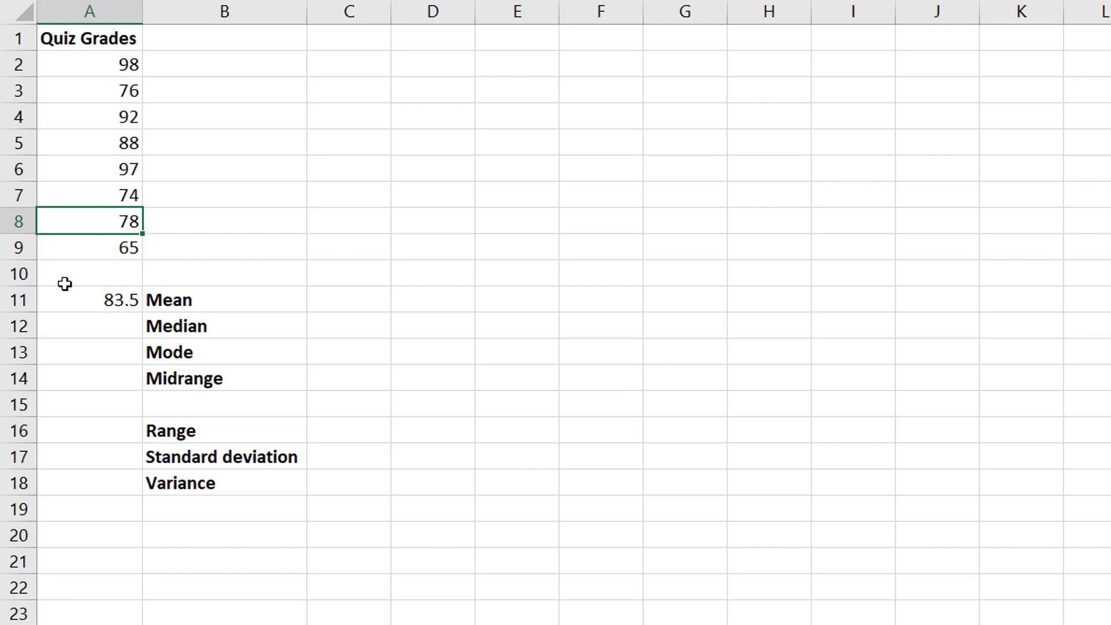
{"action": "key", "text": "ctrl+z"}
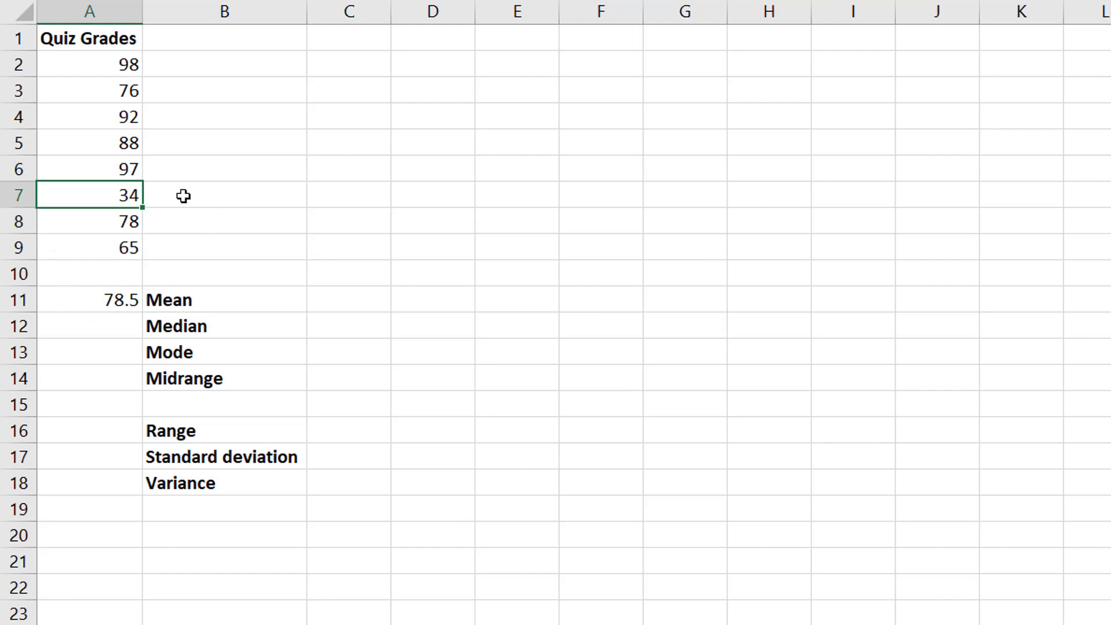
Step: Go through the quiz grades in A2 to A9 one by one, examining their order for the median
{"action": "left_click", "coordinate": [103, 331]}
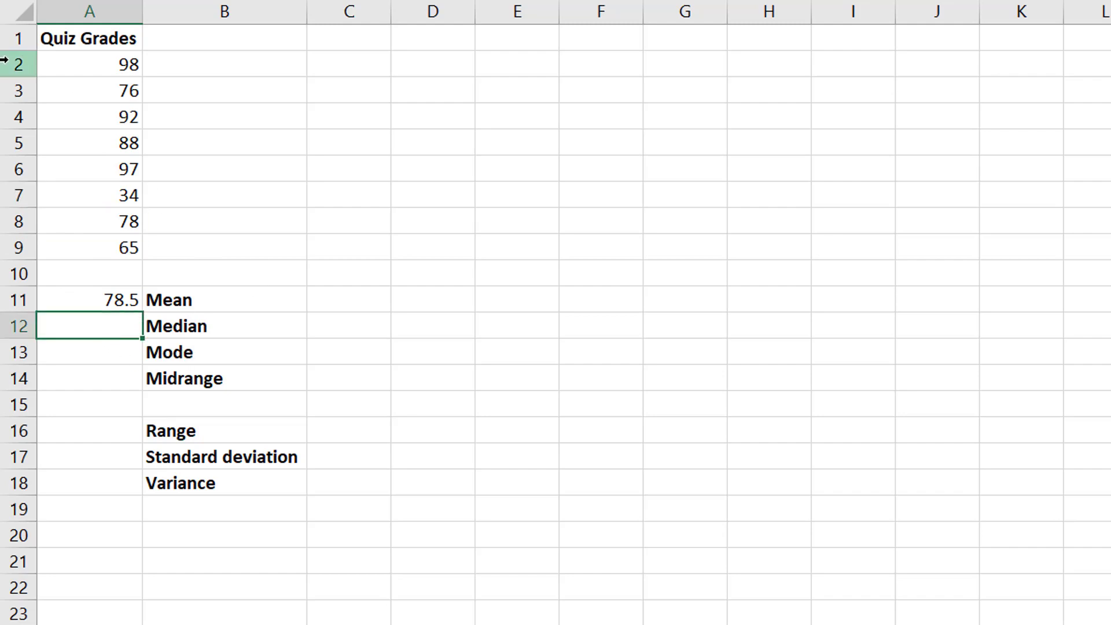
{"action": "left_click", "coordinate": [95, 64]}
{"action": "key", "text": "Down"}
{"action": "key", "text": "Down"}
{"action": "key", "text": "Down"}
{"action": "key", "text": "Down"}
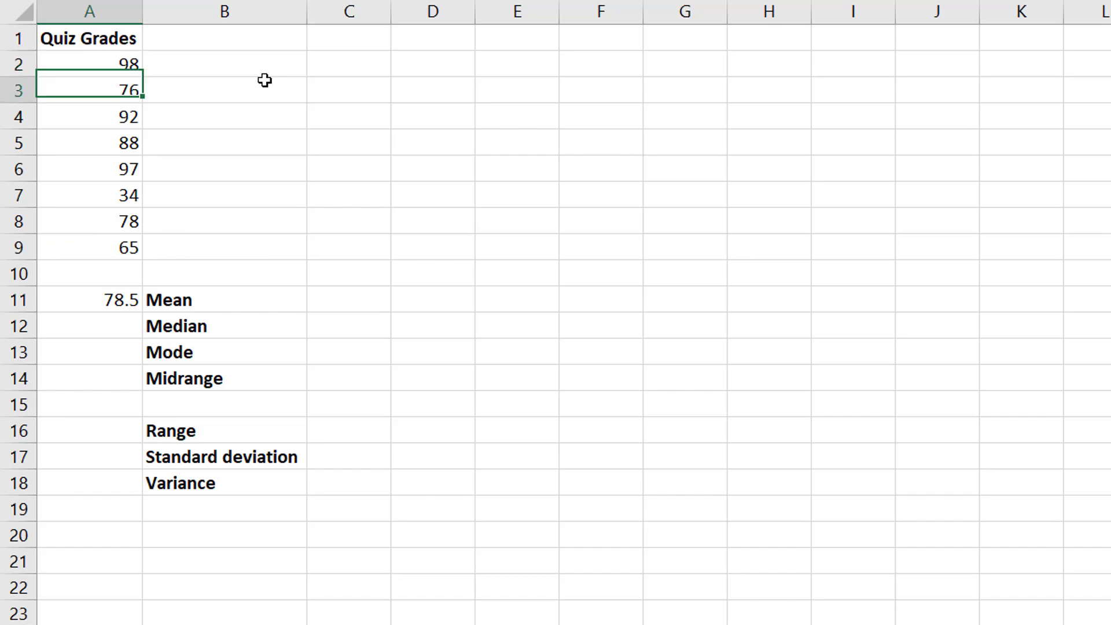
{"action": "key", "text": "Down"}
{"action": "key", "text": "Down"}
{"action": "key", "text": "Down"}
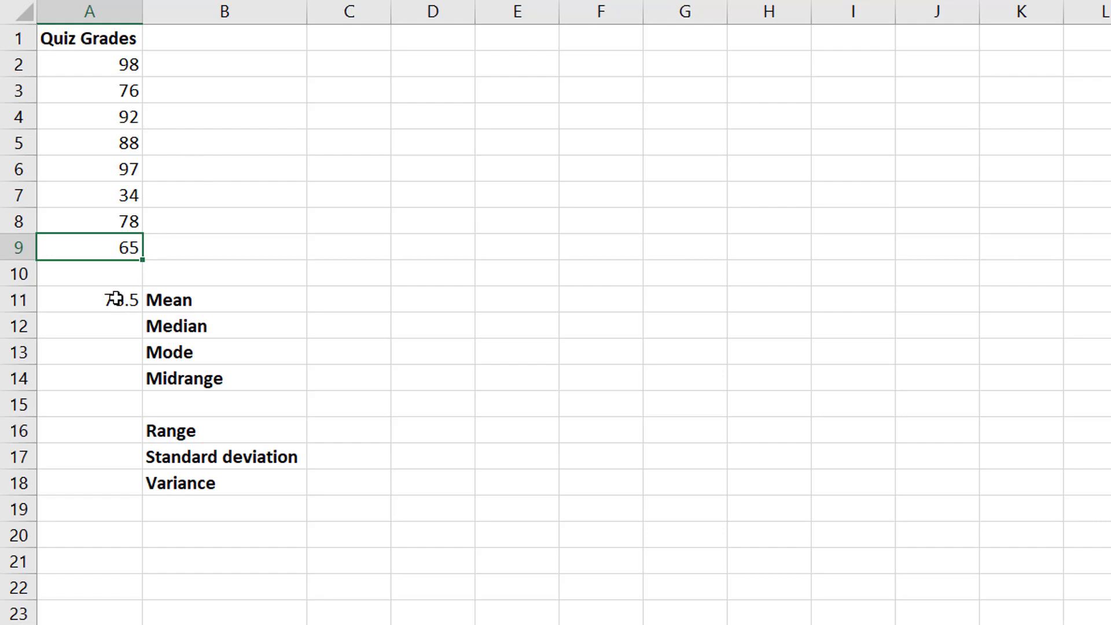
Step: Calculate the median of the quiz grades in cell A12 with =MEDIAN(A2:A9)
{"action": "left_click", "coordinate": [121, 329]}
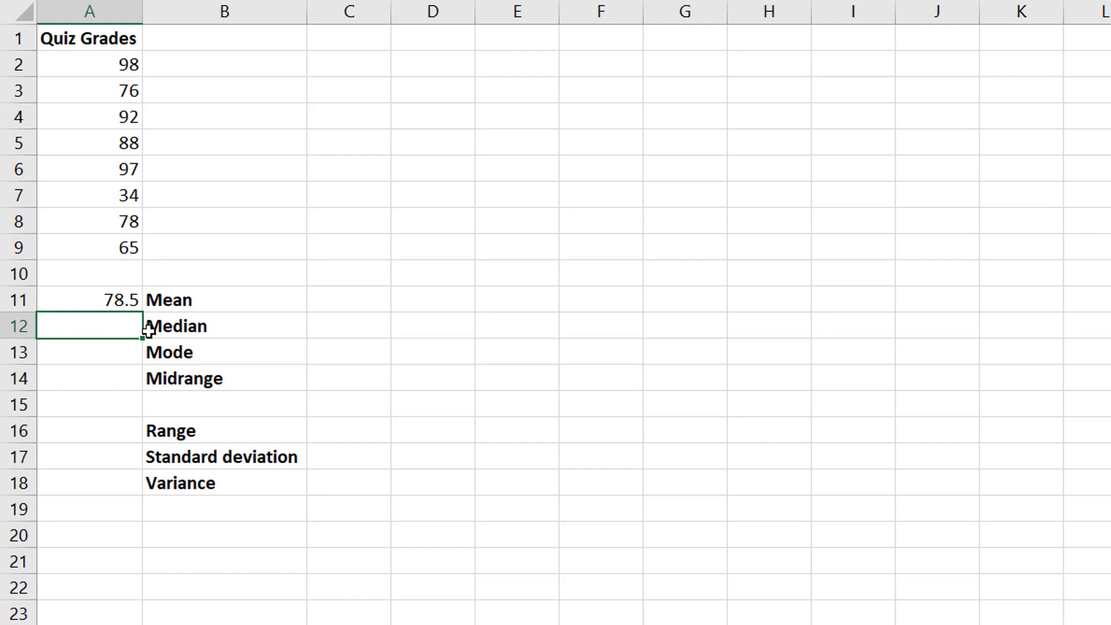
{"action": "type", "text": "=MED"}
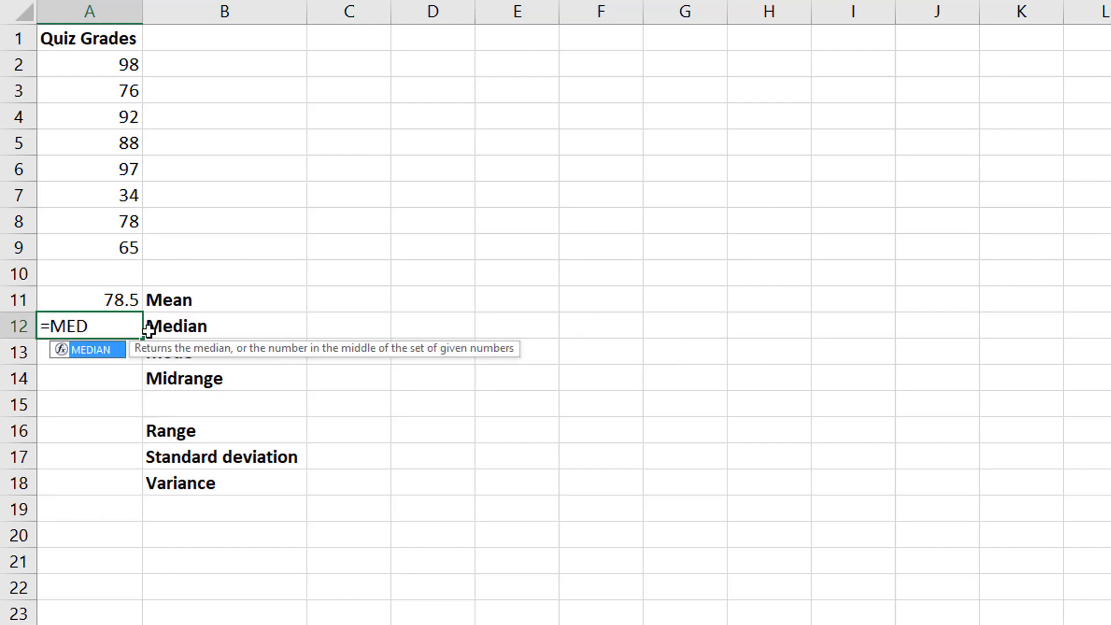
{"action": "type", "text": "IAN("}
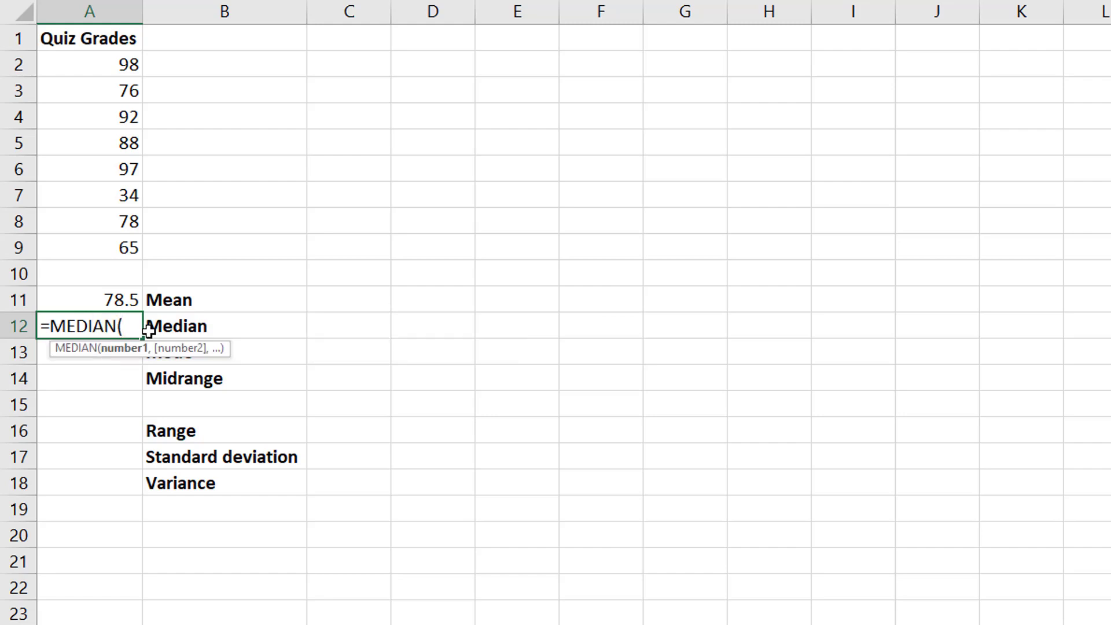
{"action": "left_click_drag", "start_coordinate": [113, 70], "coordinate": [76, 257]}
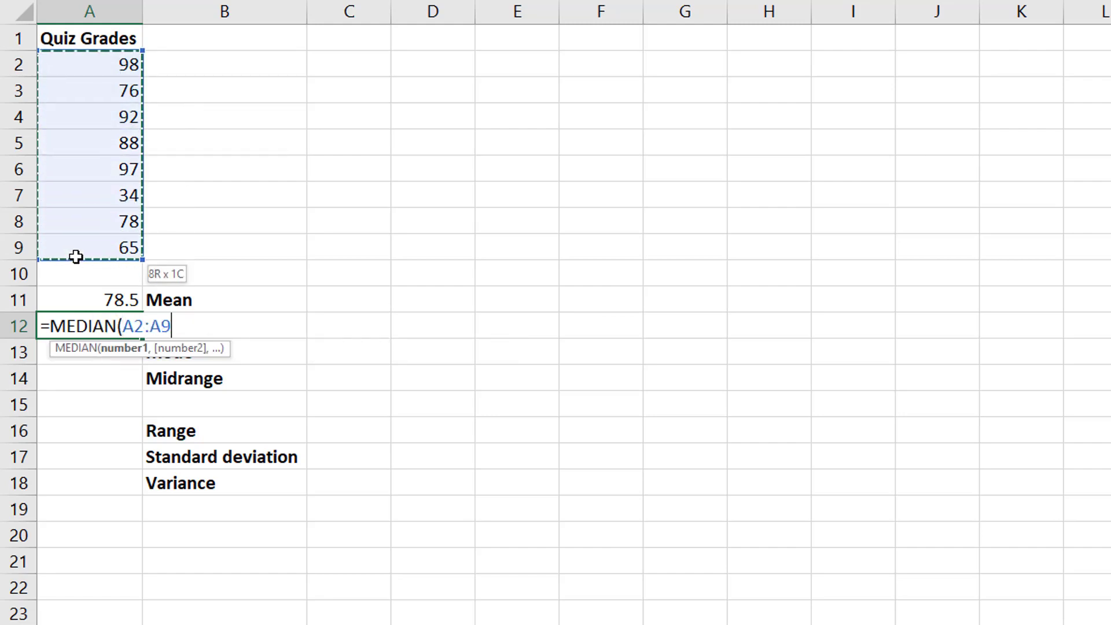
{"action": "type", "text": ")"}
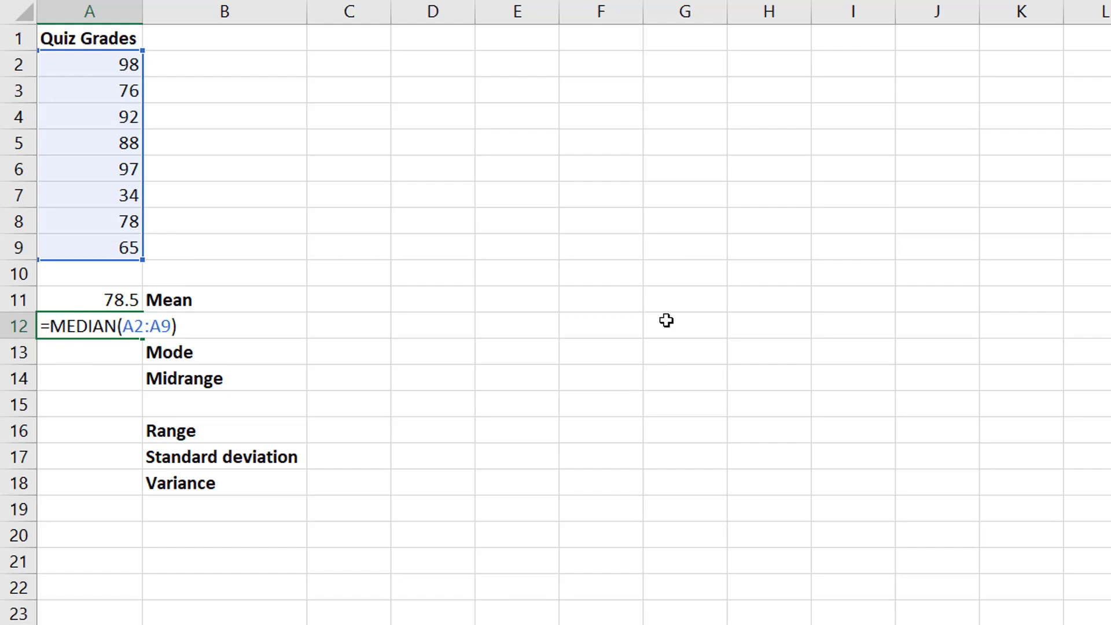
{"action": "key", "text": "Return"}
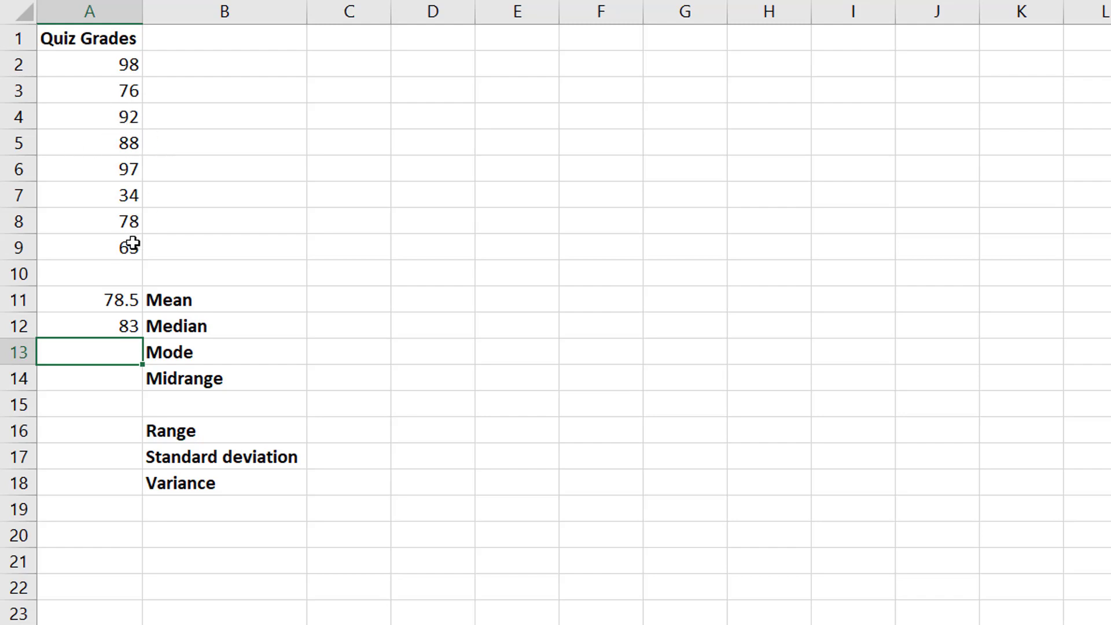
Step: Calculate the mode of the quiz grades in cell A13 with =MODE(A2:A9)
{"action": "type", "text": "=MODE"}
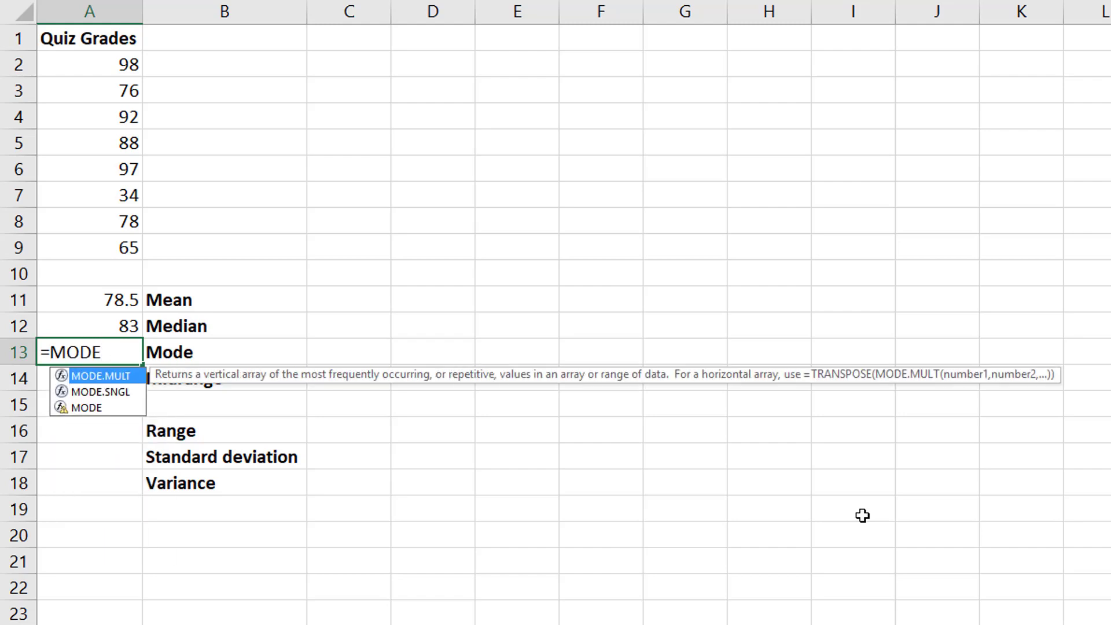
{"action": "type", "text": "("}
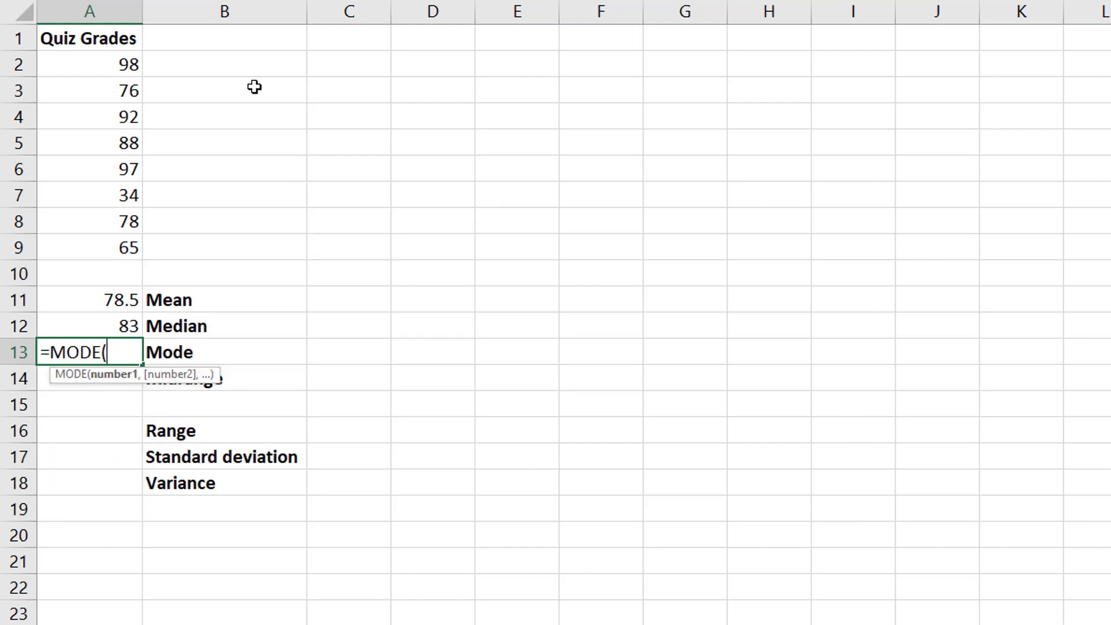
{"action": "left_click_drag", "start_coordinate": [113, 70], "coordinate": [110, 243]}
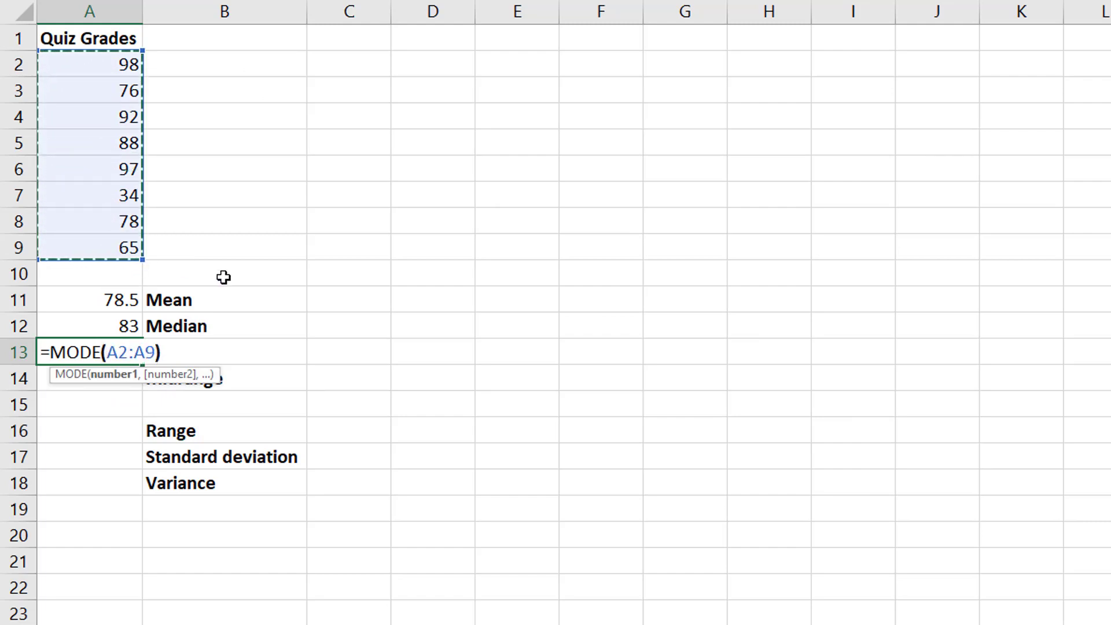
{"action": "key", "text": "Return"}
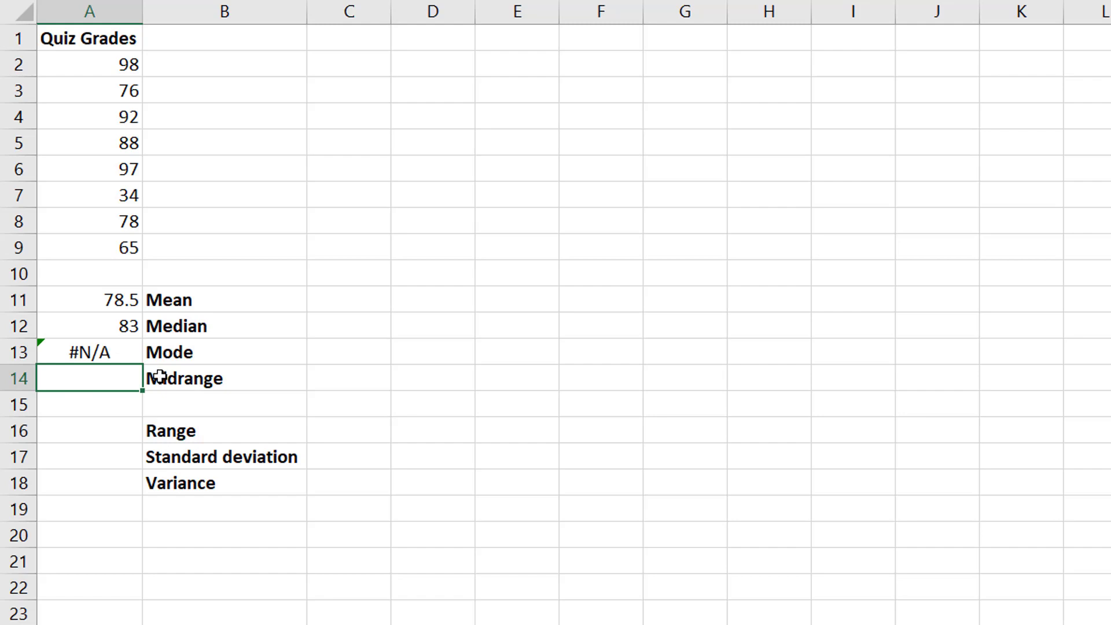
Step: Add the labels MAX in cell C3 and MIN in cell C4
{"action": "left_click", "coordinate": [92, 373]}
{"action": "left_click", "coordinate": [373, 96]}
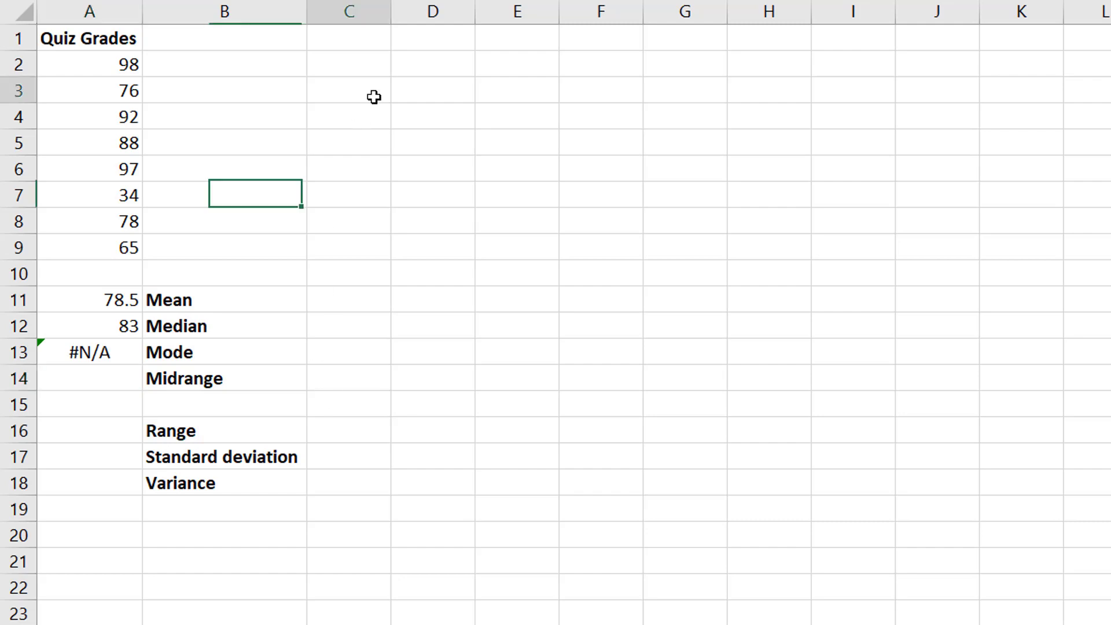
{"action": "type", "text": "MAX"}
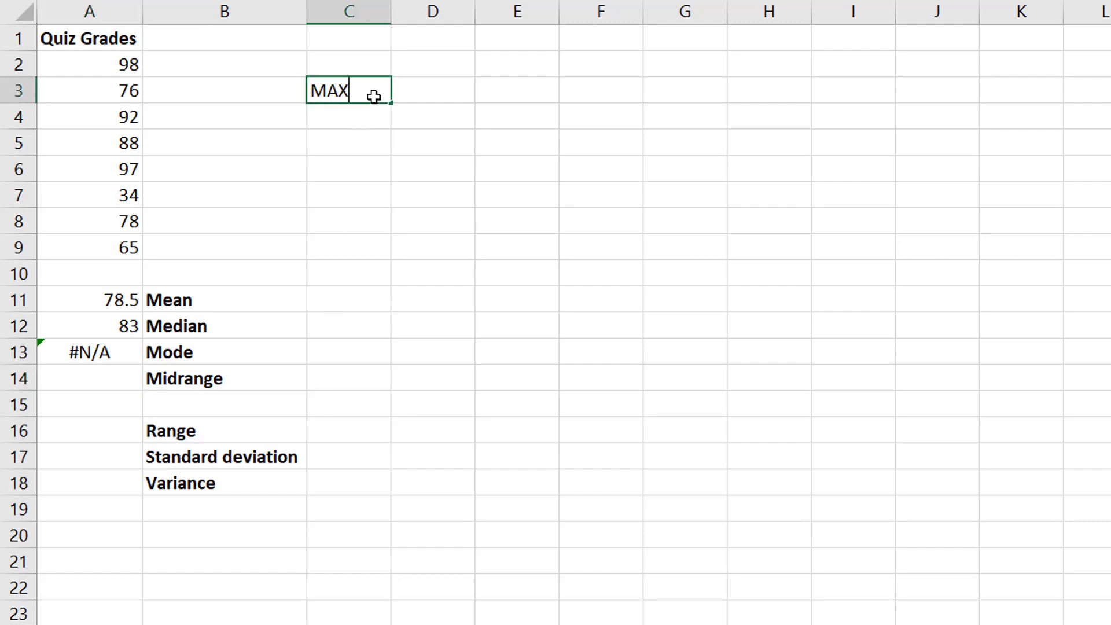
{"action": "key", "text": "Return"}
{"action": "type", "text": "MIN"}
{"action": "key", "text": "Return"}
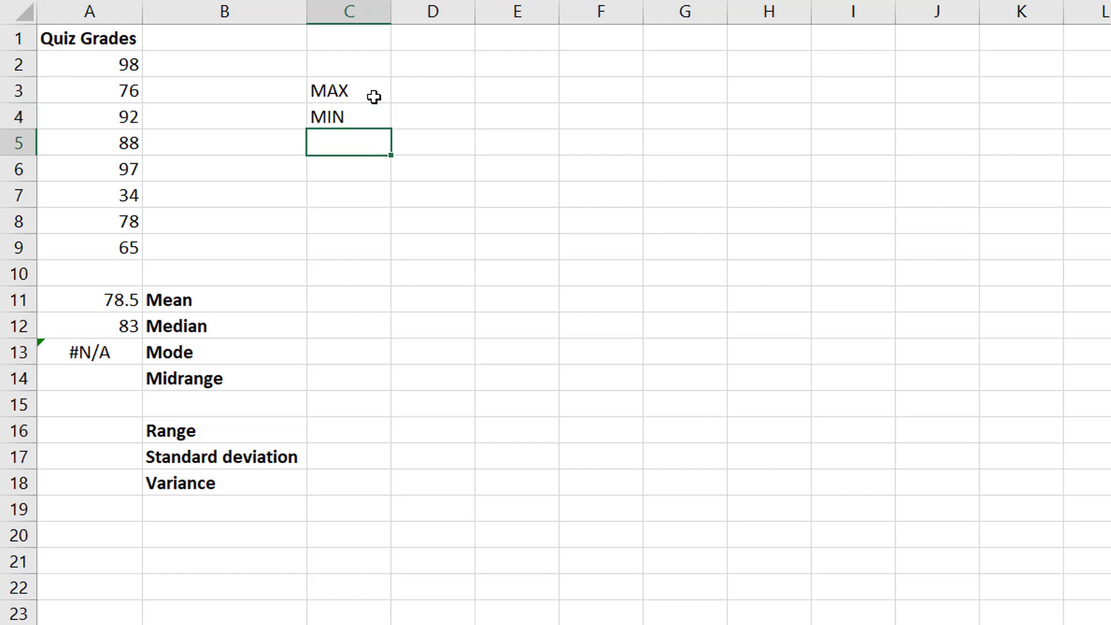
Step: Calculate the highest quiz grade in cell D3, beside the MAX label, with =MAX(A2:A9)
{"action": "key", "text": "Up"}
{"action": "key", "text": "Up"}
{"action": "key", "text": "Right"}
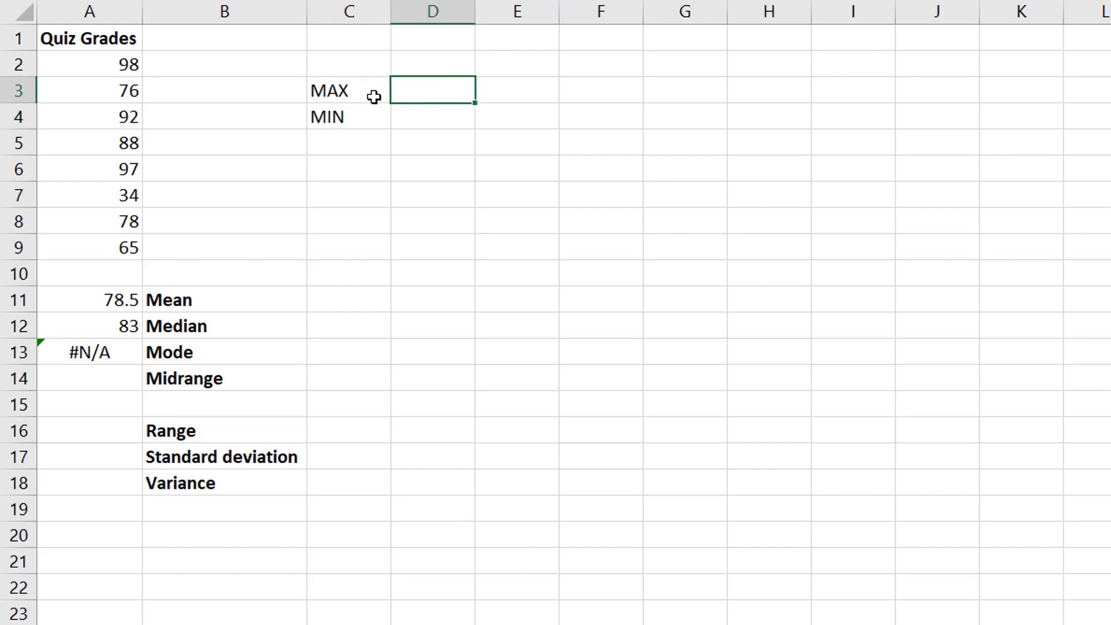
{"action": "type", "text": "=MA"}
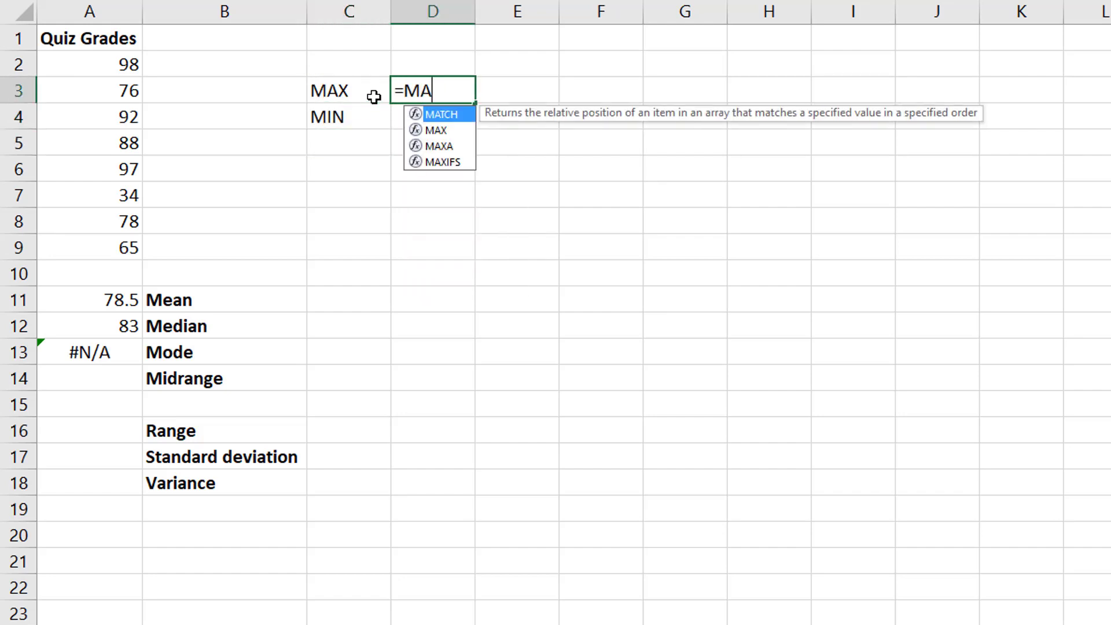
{"action": "type", "text": "X("}
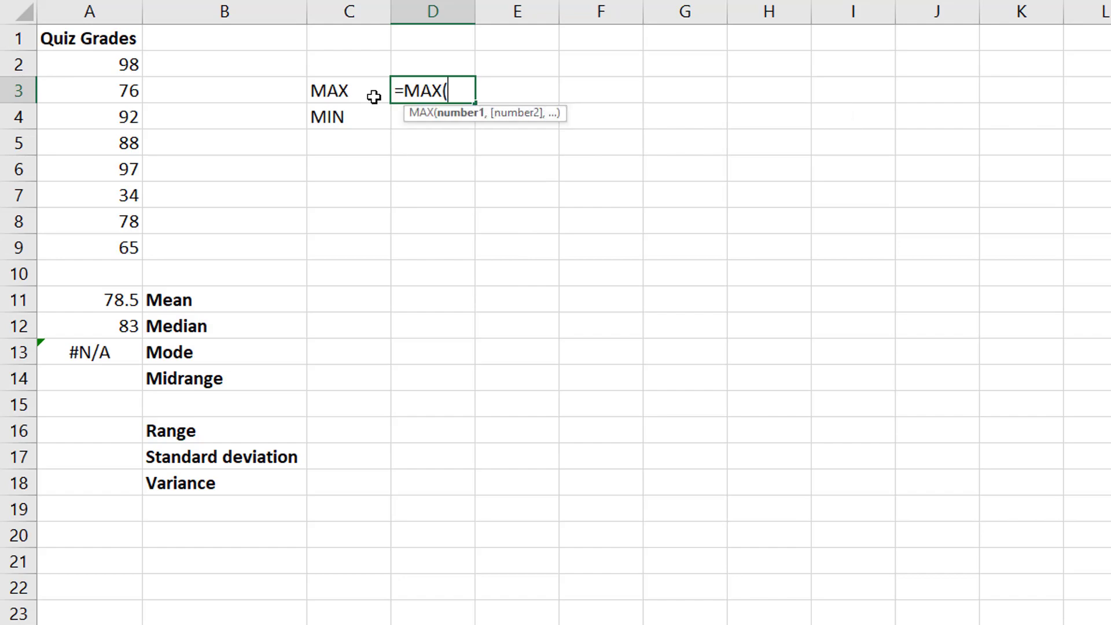
{"action": "left_click_drag", "start_coordinate": [89, 67], "coordinate": [87, 241]}
{"action": "type", "text": ")"}
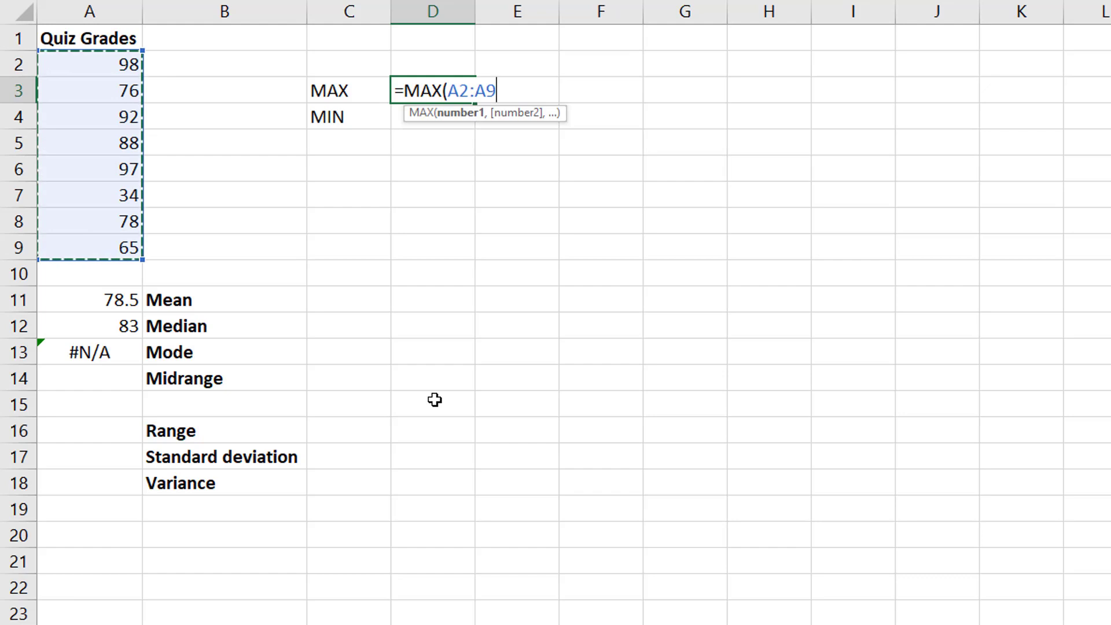
{"action": "key", "text": "Return"}
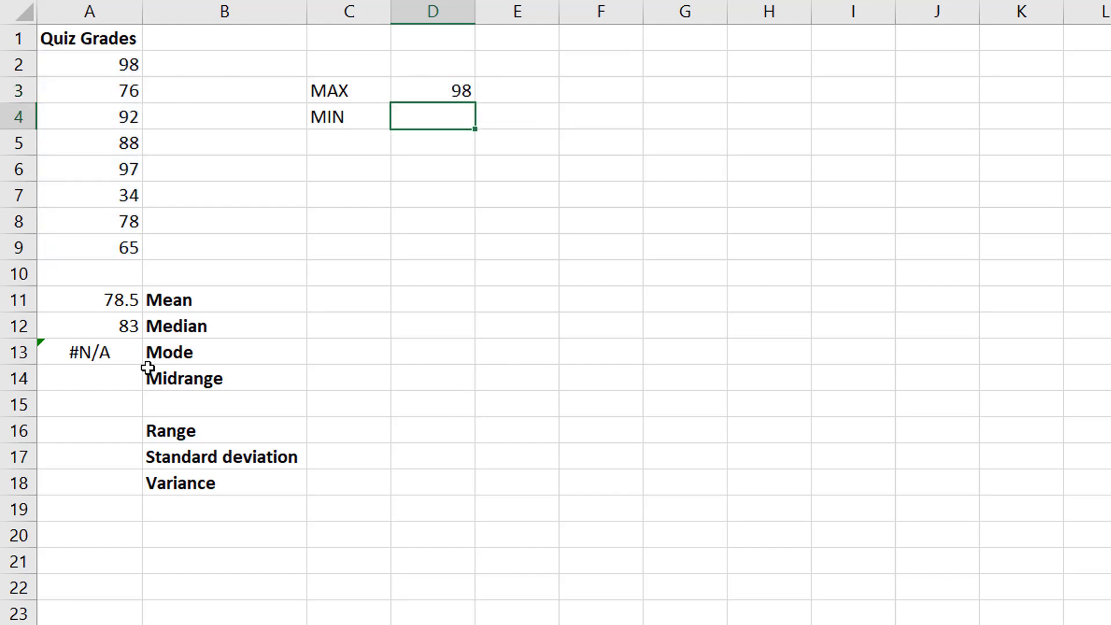
Step: Try a grade of 34 in cell A2 to test the formulas, and undo the change
{"action": "left_click", "coordinate": [115, 69]}
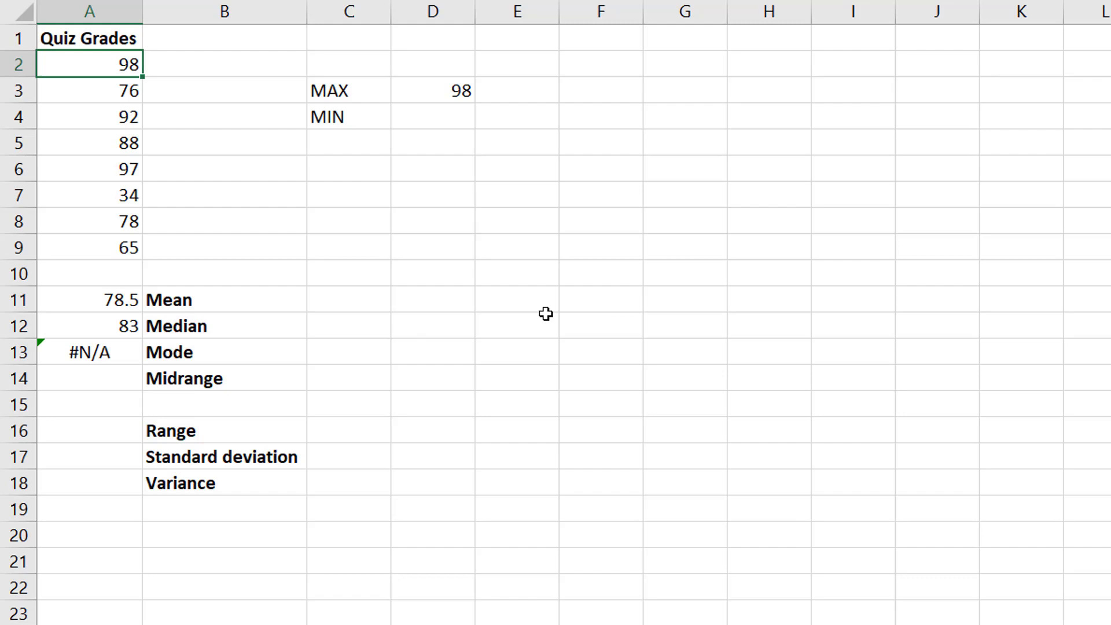
{"action": "type", "text": "34"}
{"action": "key", "text": "Return"}
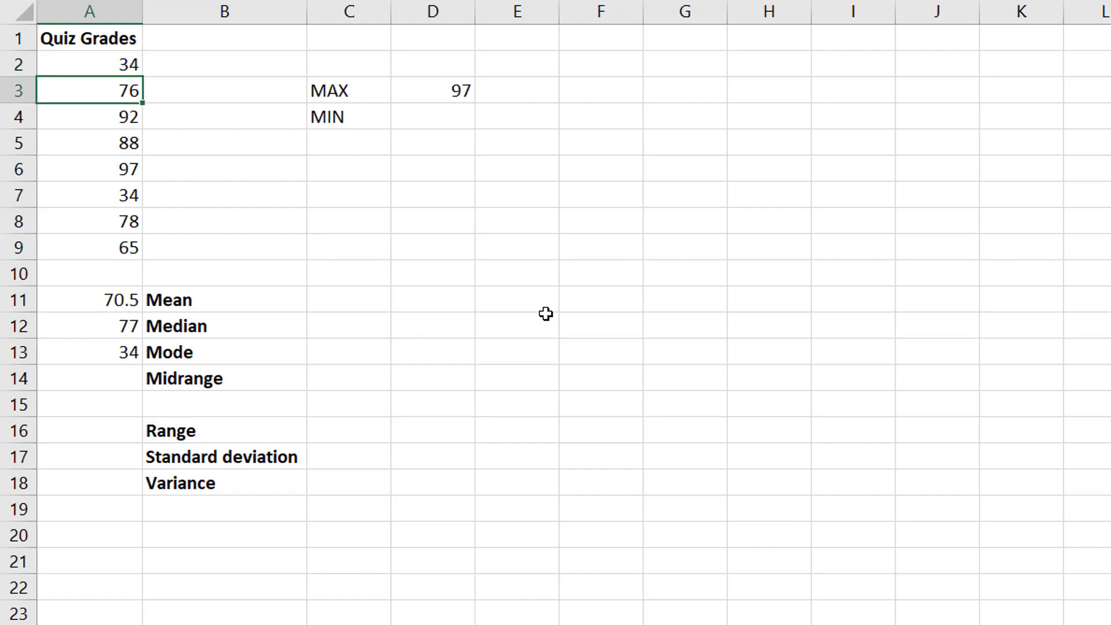
{"action": "key", "text": "ctrl+z"}
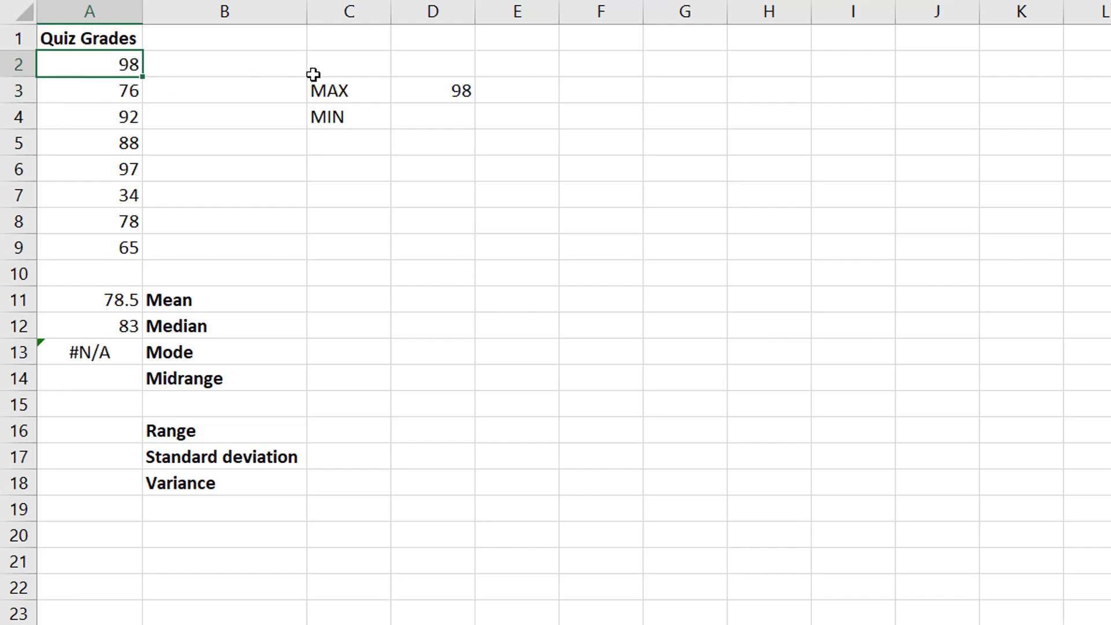
Step: Calculate the lowest quiz grade in cell D4, beside the MIN label, with =MIN(A2:A9)
{"action": "left_click", "coordinate": [421, 121]}
{"action": "type", "text": "="}
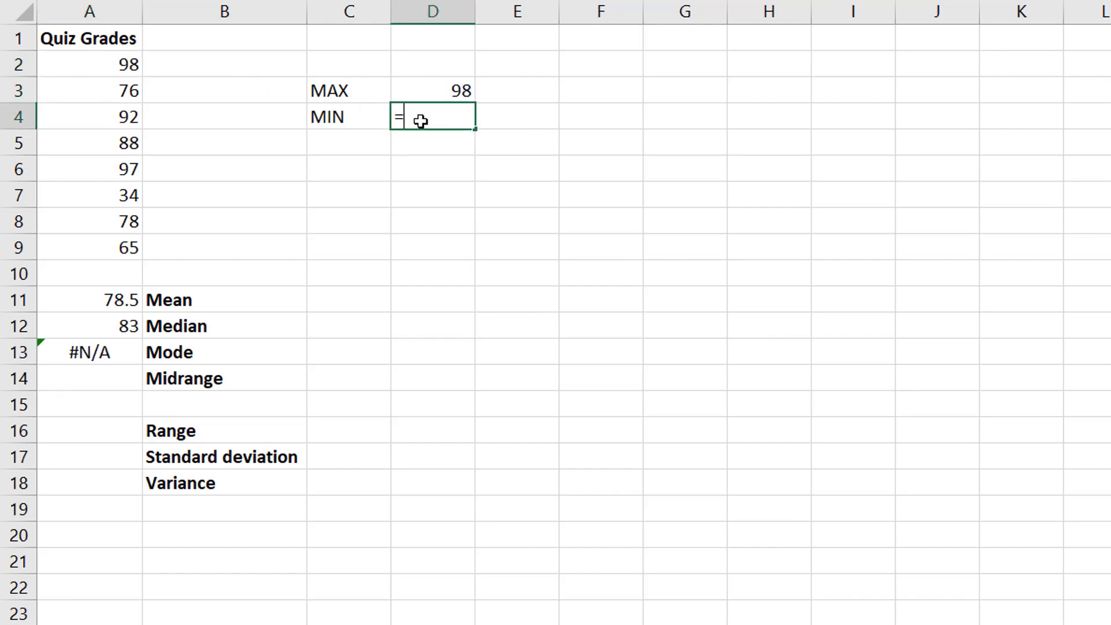
{"action": "type", "text": "MIN("}
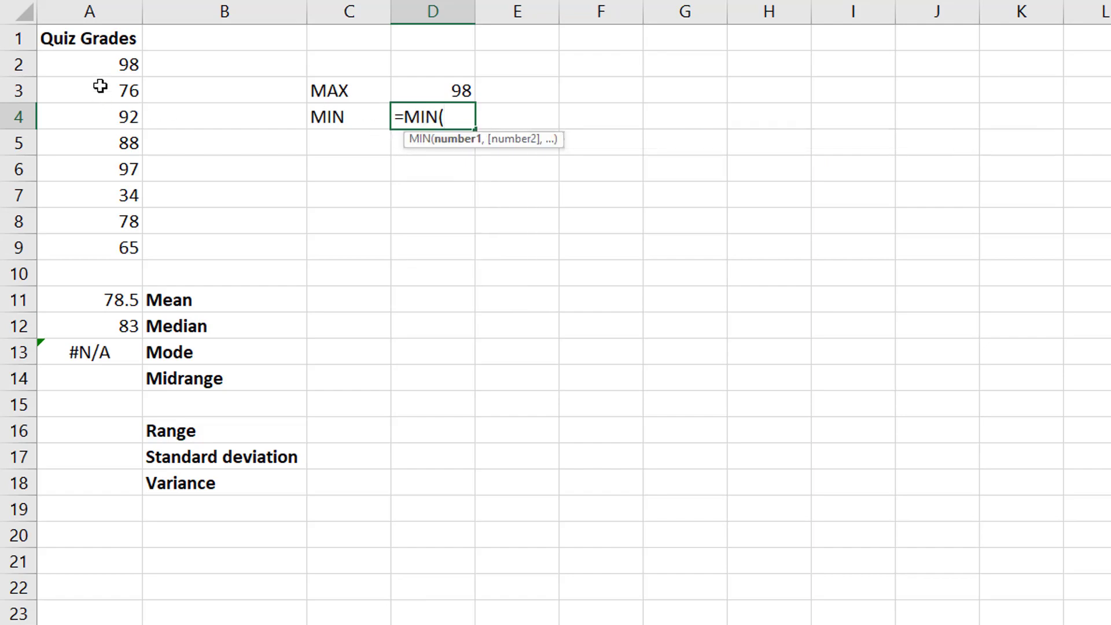
{"action": "left_click", "coordinate": [104, 68]}
{"action": "left_click_drag", "start_coordinate": [104, 116], "coordinate": [104, 246]}
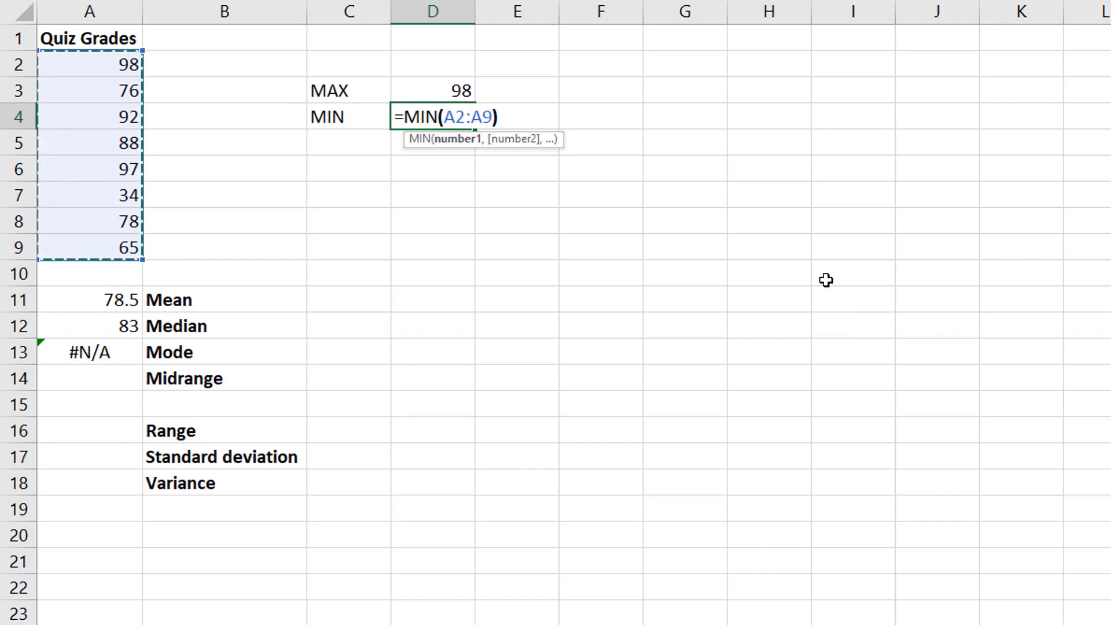
{"action": "type", "text": ")"}
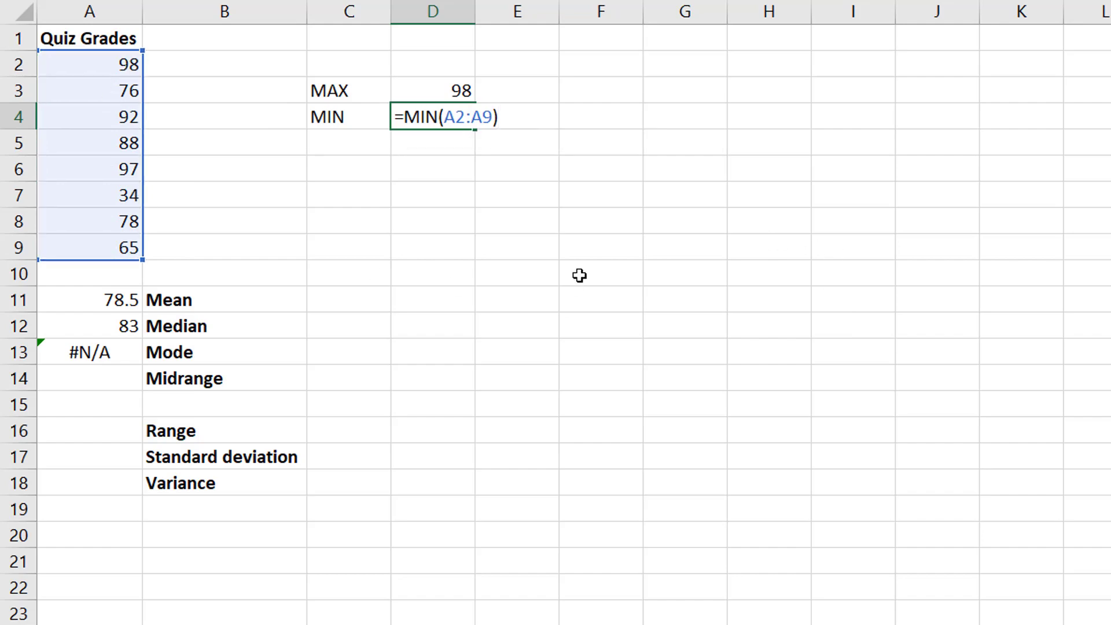
{"action": "key", "text": "Return"}
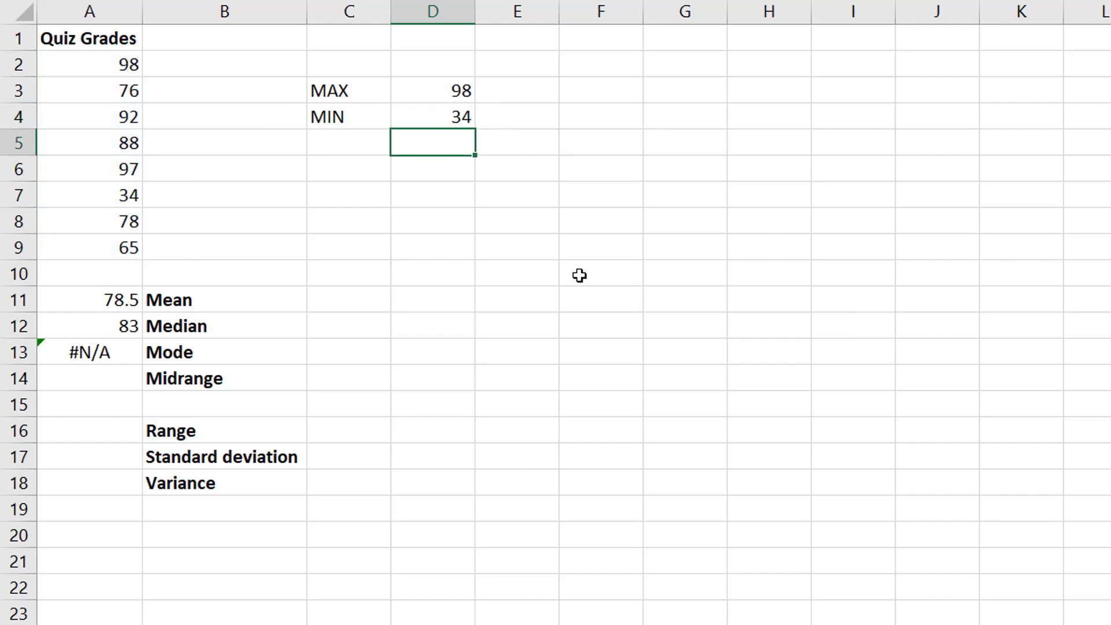
Step: Calculate the midrange of the quiz grades in cell A14 with =(D3+D4)/2
{"action": "left_click", "coordinate": [118, 378]}
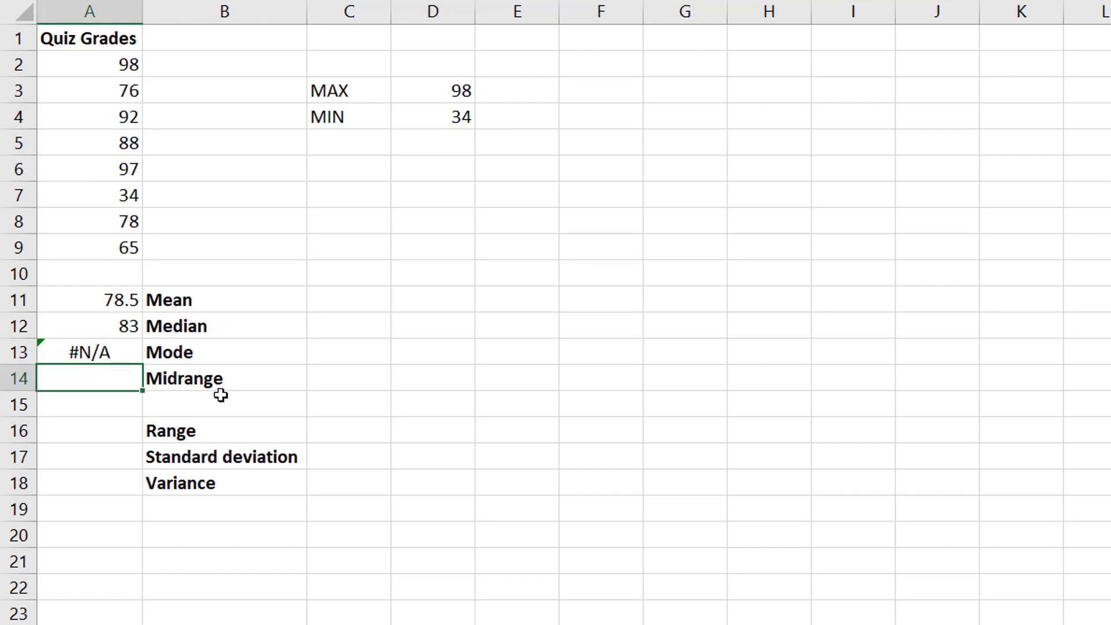
{"action": "type", "text": "="}
{"action": "type", "text": "("}
{"action": "left_click", "coordinate": [451, 91]}
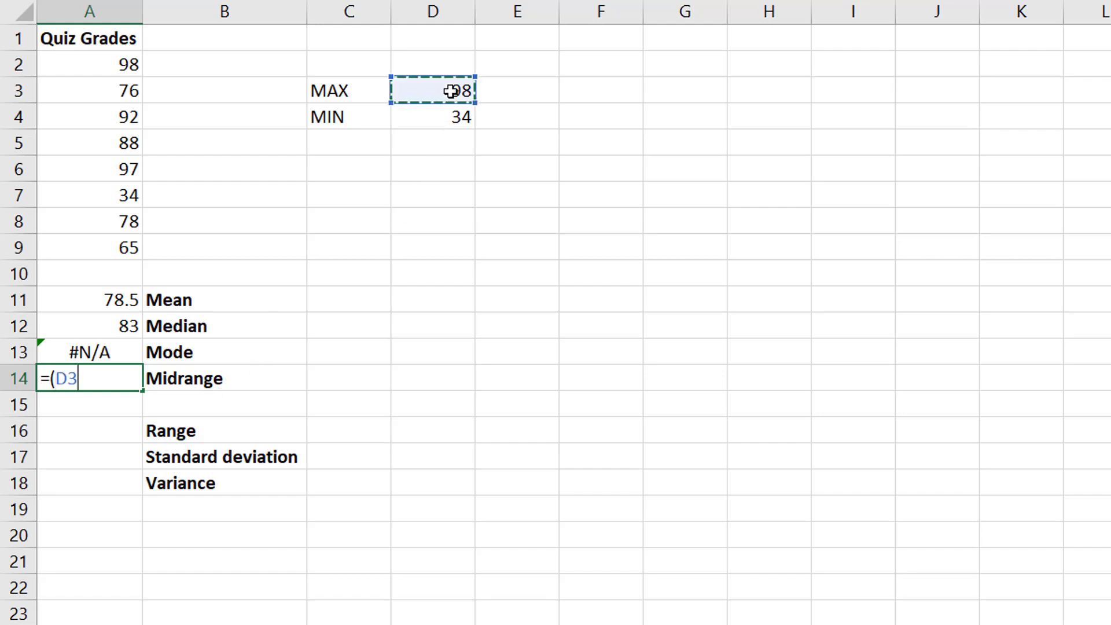
{"action": "type", "text": "+"}
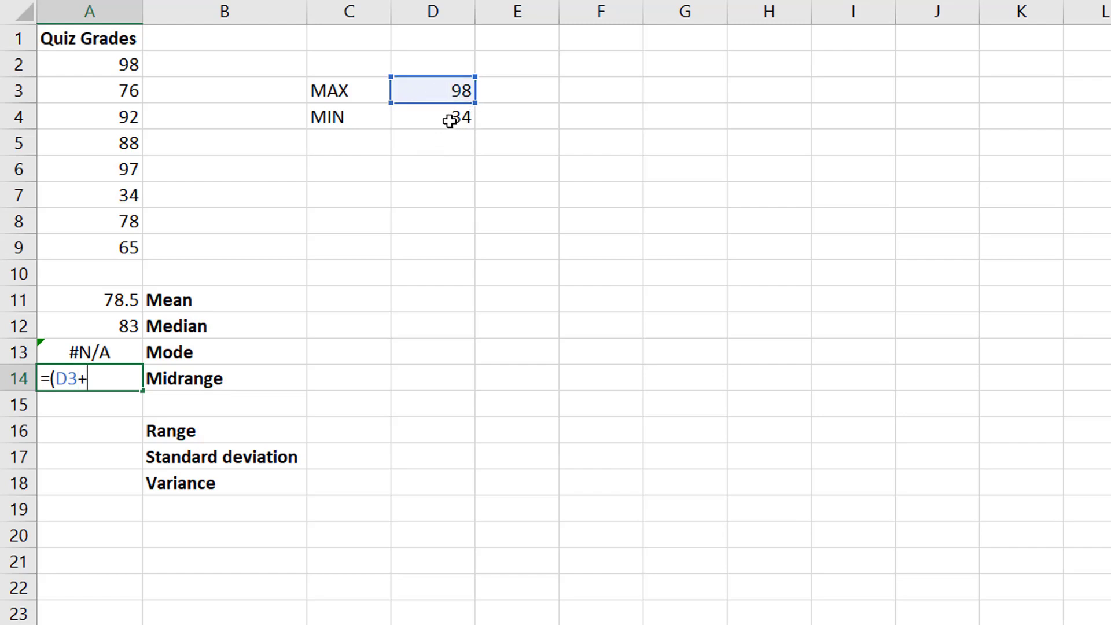
{"action": "left_click", "coordinate": [449, 118]}
{"action": "type", "text": ")/"}
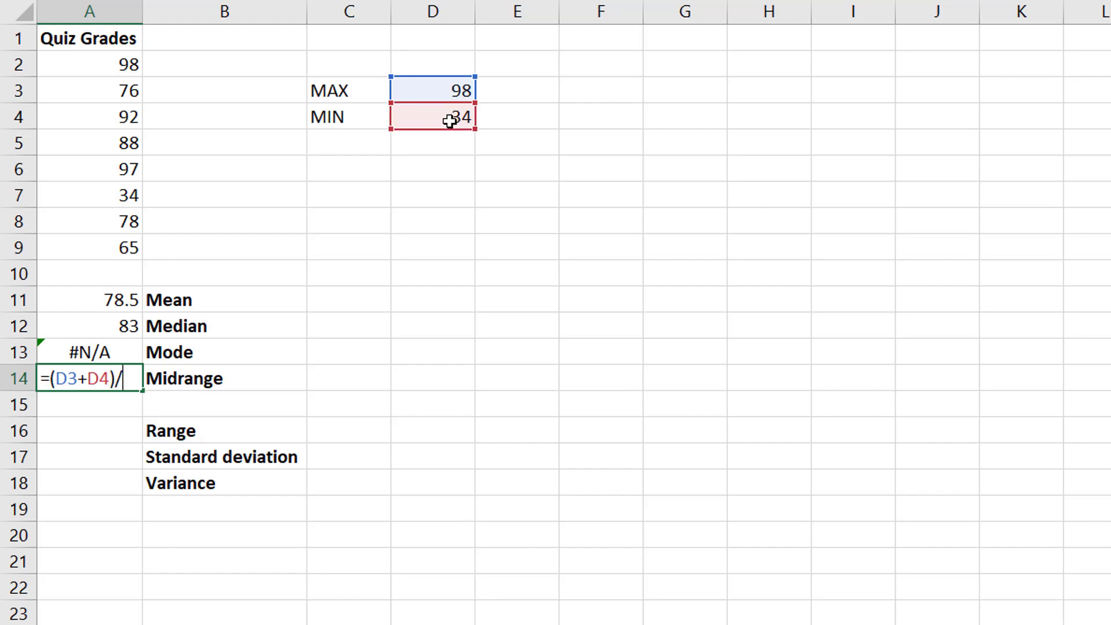
{"action": "type", "text": "2"}
{"action": "key", "text": "Return"}
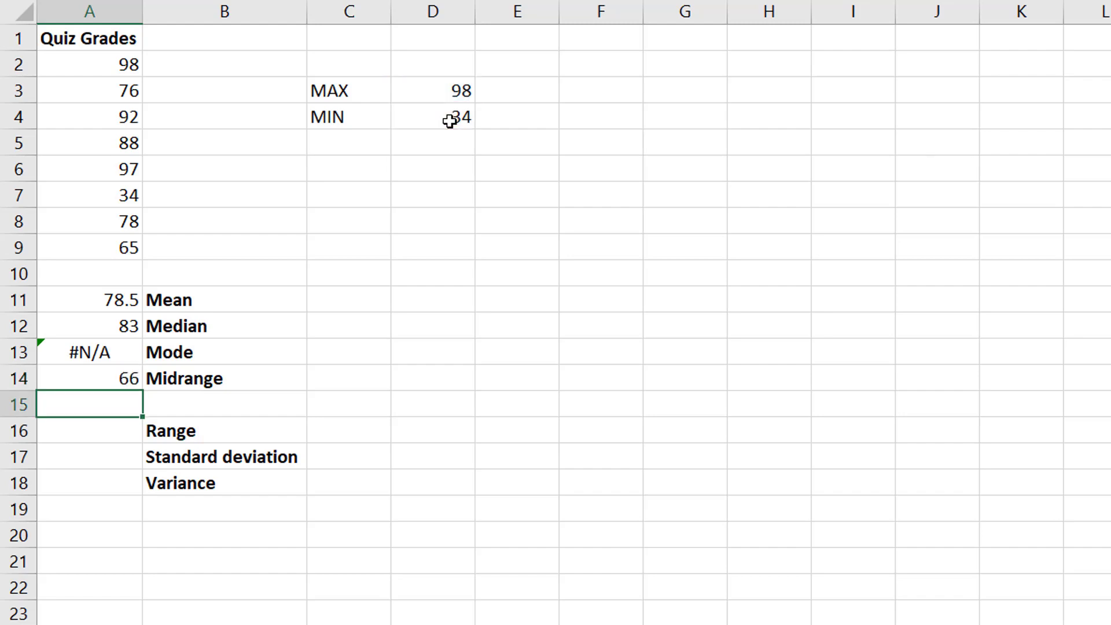
Step: Make the MAX and MIN labels in cells C3 and C4 bold
{"action": "key", "text": "Down"}
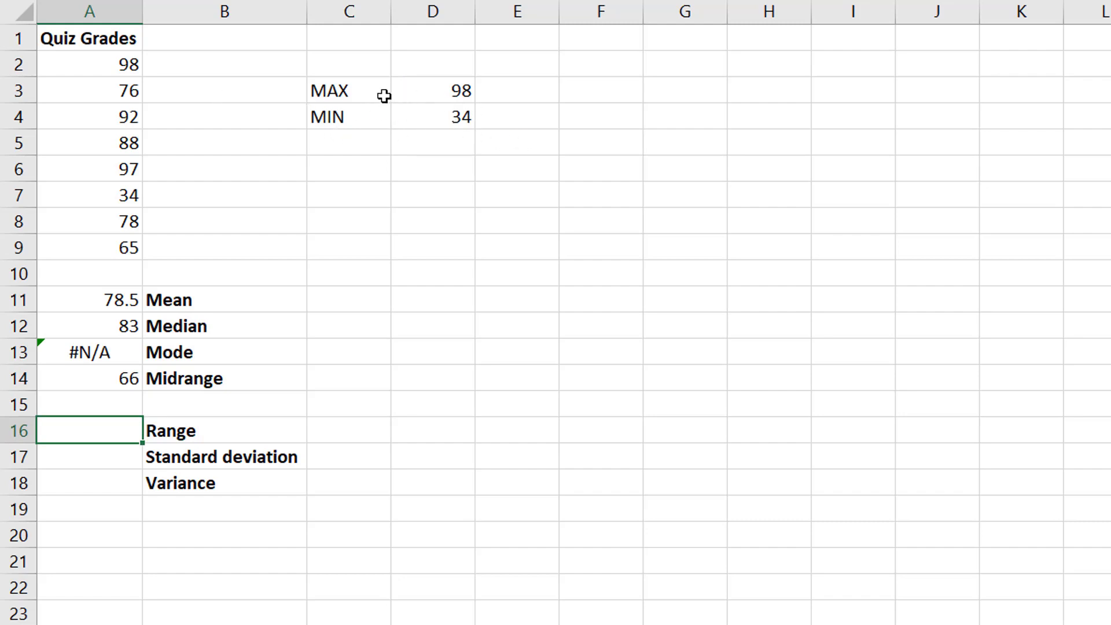
{"action": "left_click_drag", "start_coordinate": [354, 95], "coordinate": [360, 119]}
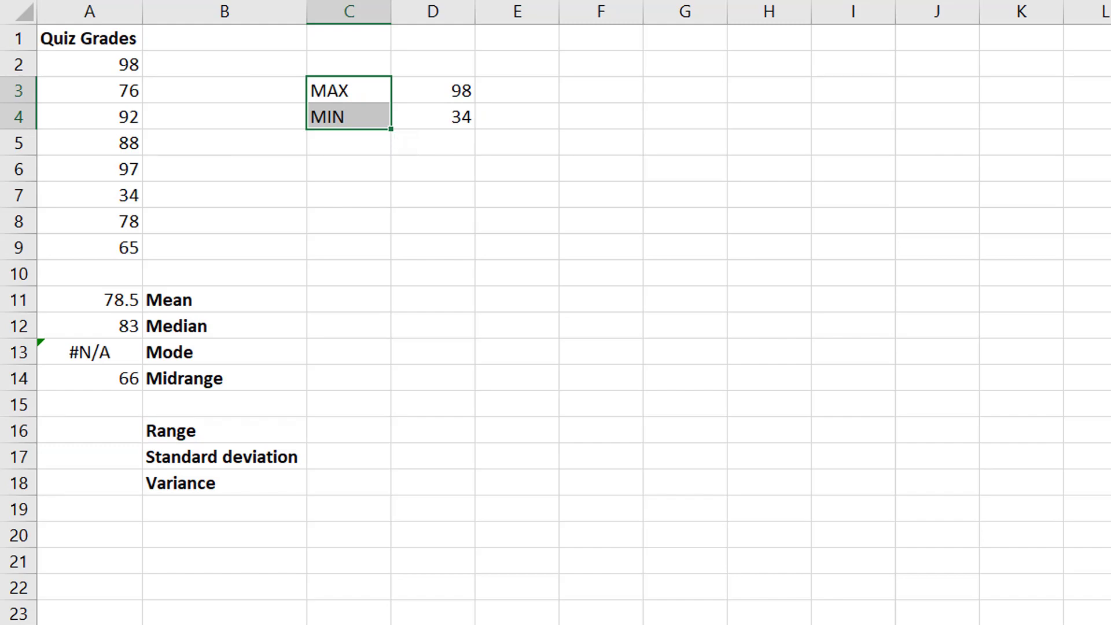
{"action": "key", "text": "ctrl+b"}
Step: Calculate the range of the quiz grades in cell A16 with =D3-D4
{"action": "left_click", "coordinate": [116, 431]}
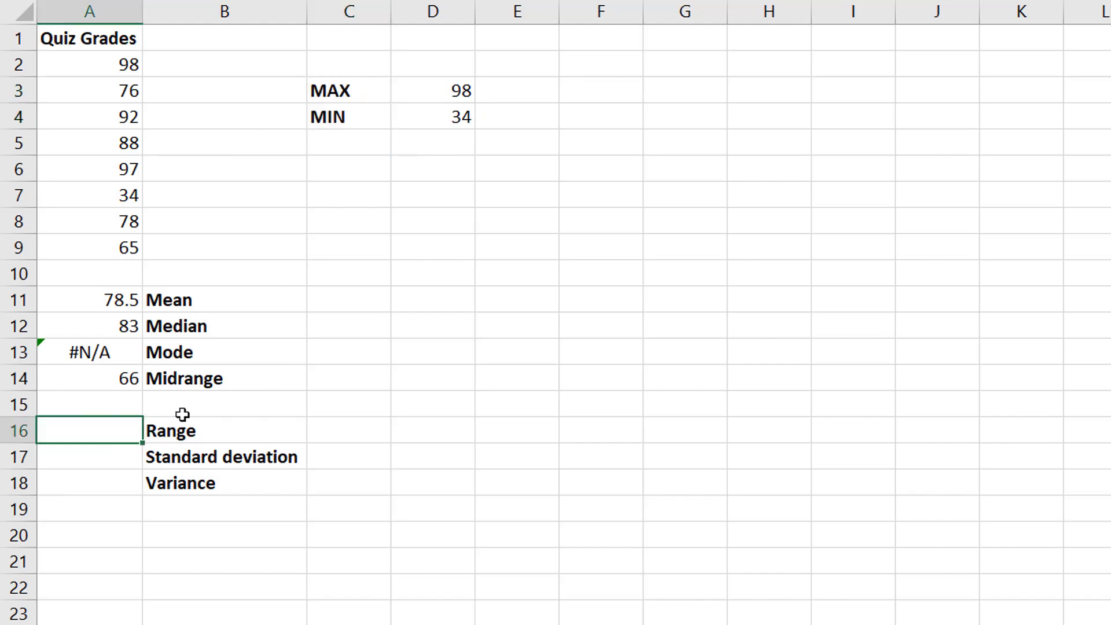
{"action": "type", "text": "="}
{"action": "left_click", "coordinate": [422, 94]}
{"action": "type", "text": "-"}
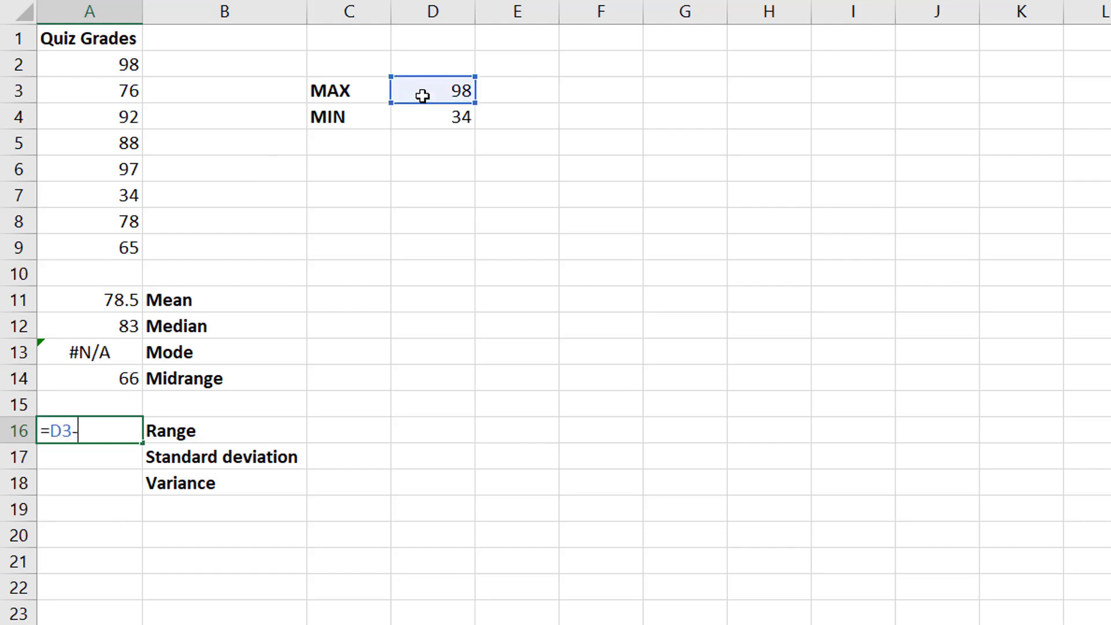
{"action": "left_click", "coordinate": [430, 117]}
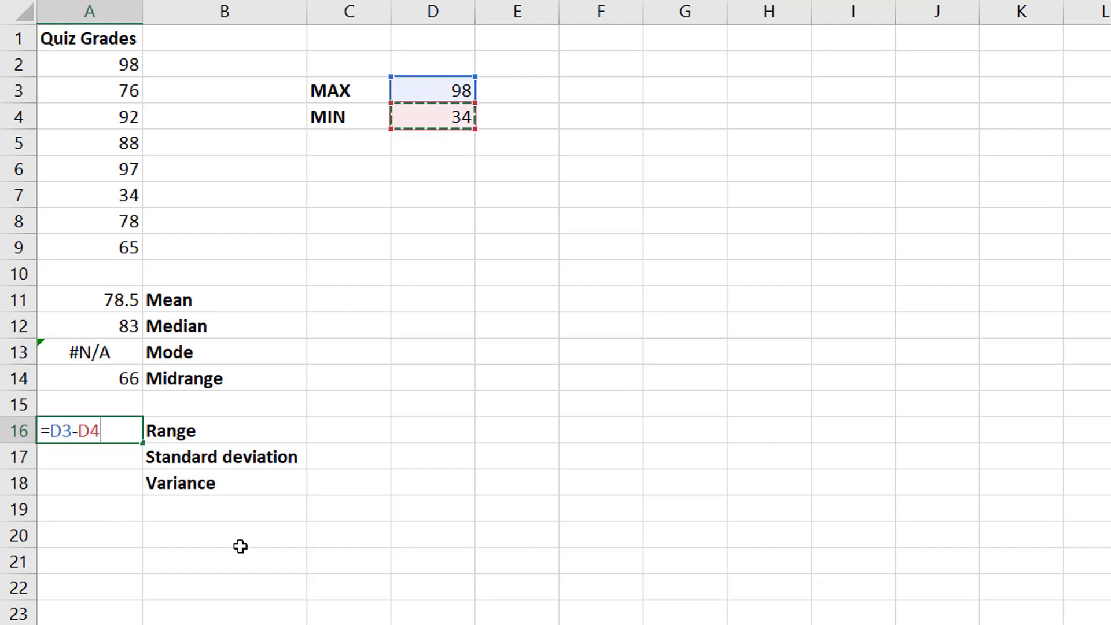
{"action": "key", "text": "Return"}
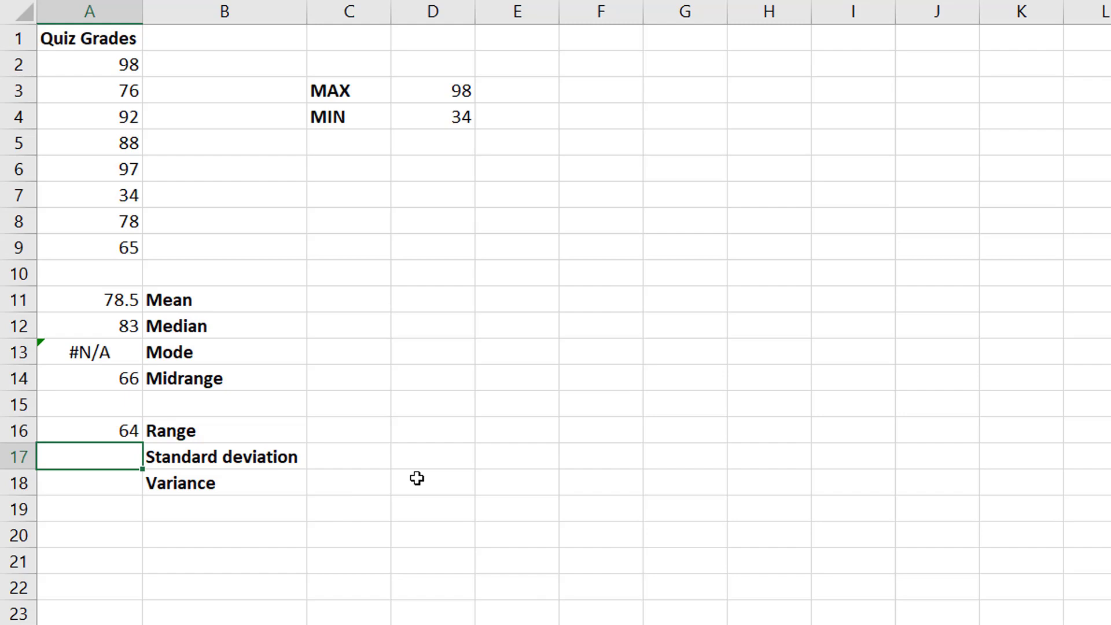
Step: Calculate the standard deviation of the quiz grades in cell A17 with =STDEV(A2:A9)
{"action": "type", "text": "=STD"}
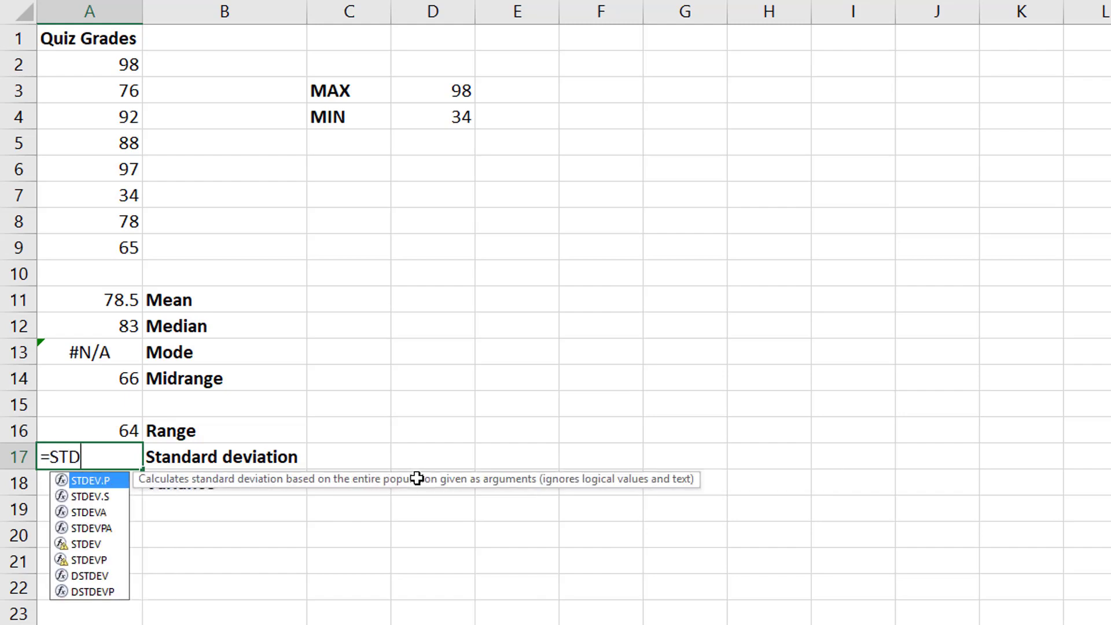
{"action": "type", "text": "EV"}
{"action": "type", "text": "("}
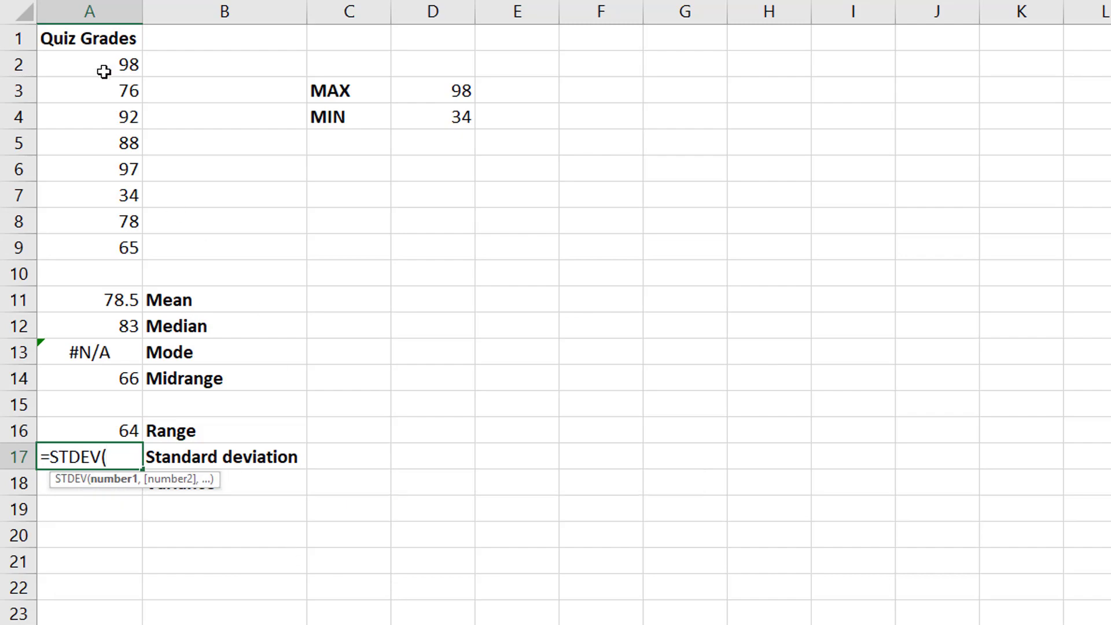
{"action": "left_click_drag", "start_coordinate": [90, 65], "coordinate": [89, 241]}
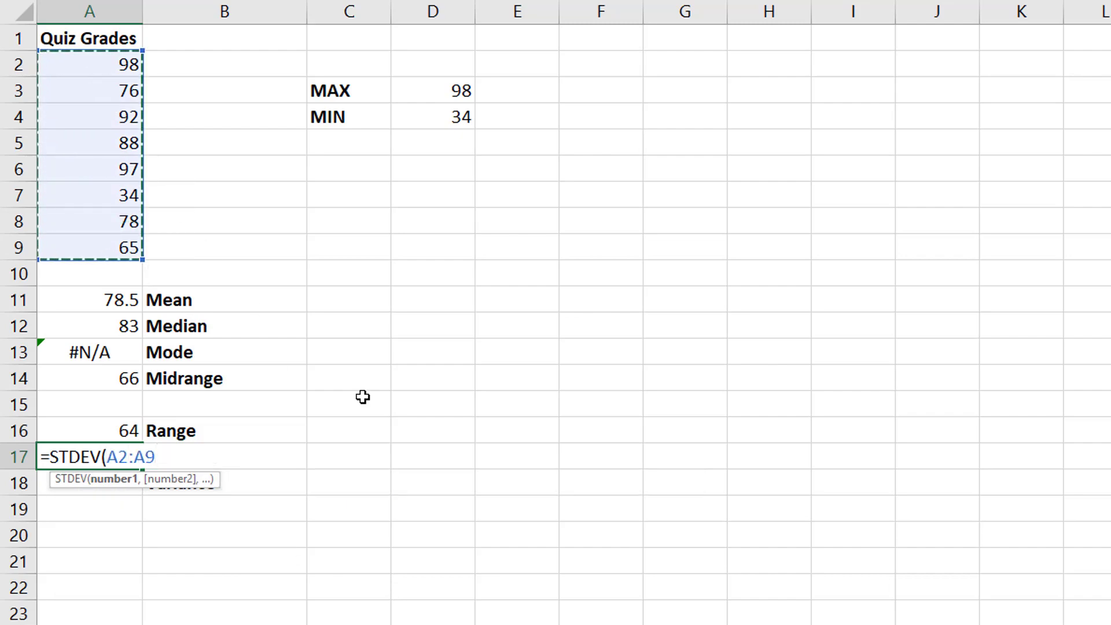
{"action": "type", "text": ")"}
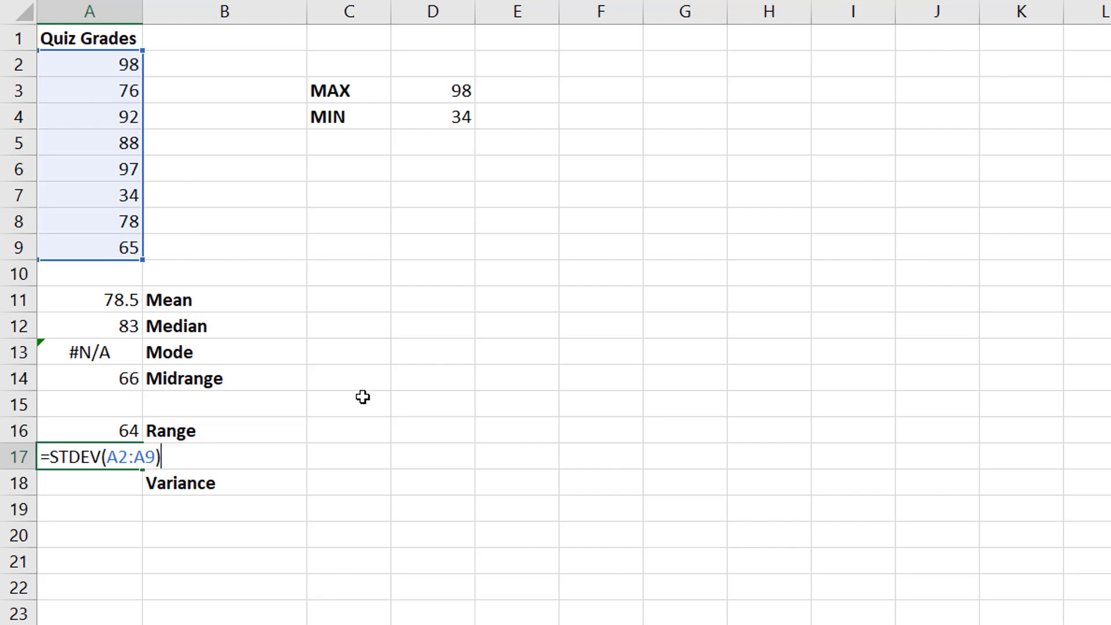
{"action": "key", "text": "Return"}
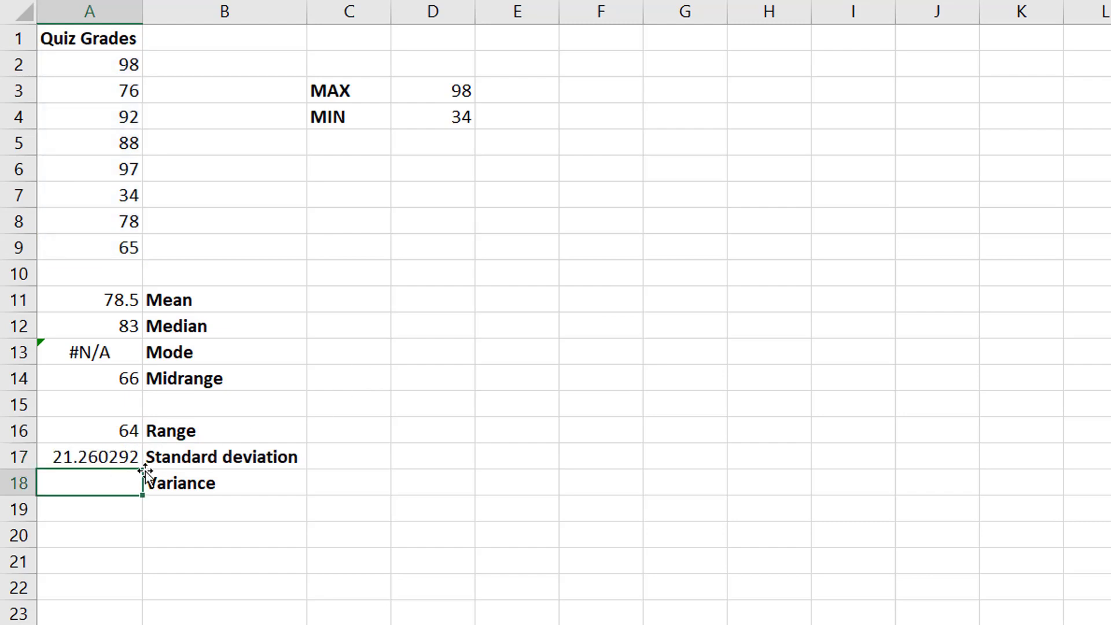
{"action": "left_click", "coordinate": [132, 456]}
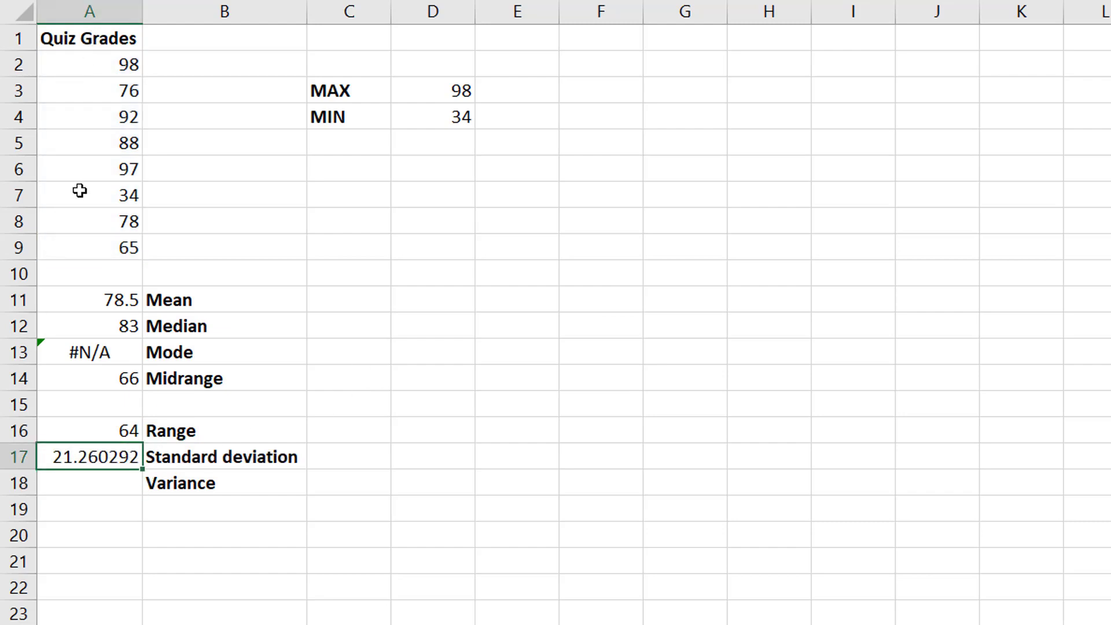
{"action": "left_click", "coordinate": [99, 189]}
{"action": "left_click", "coordinate": [100, 65]}
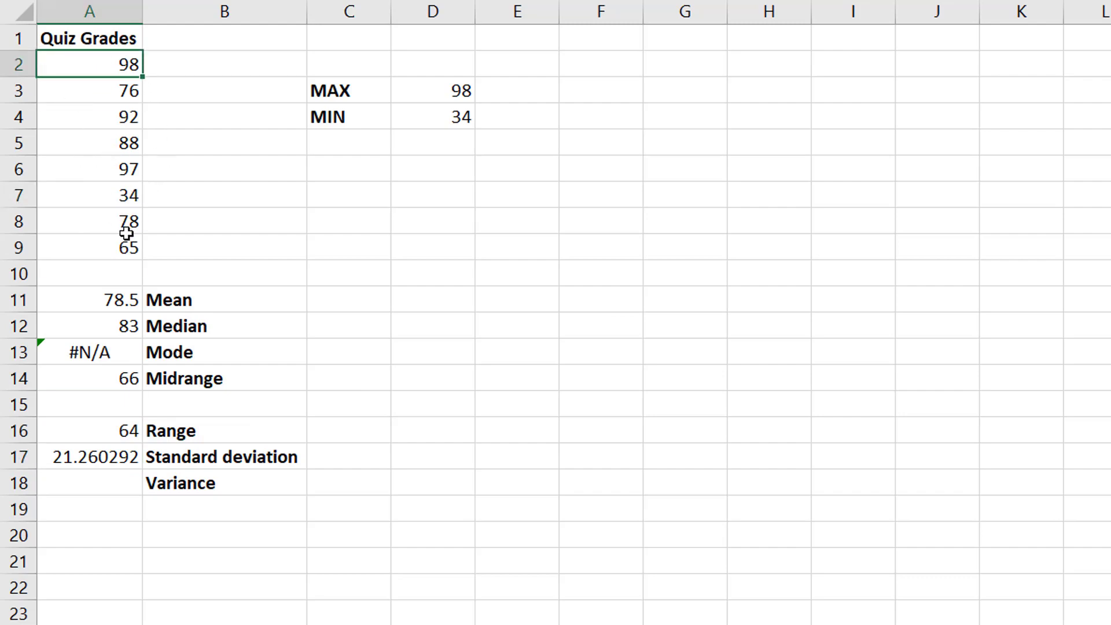
Step: Calculate the variance of the quiz grades in cell A18 with =VAR(A2:A9)
{"action": "left_click", "coordinate": [109, 486]}
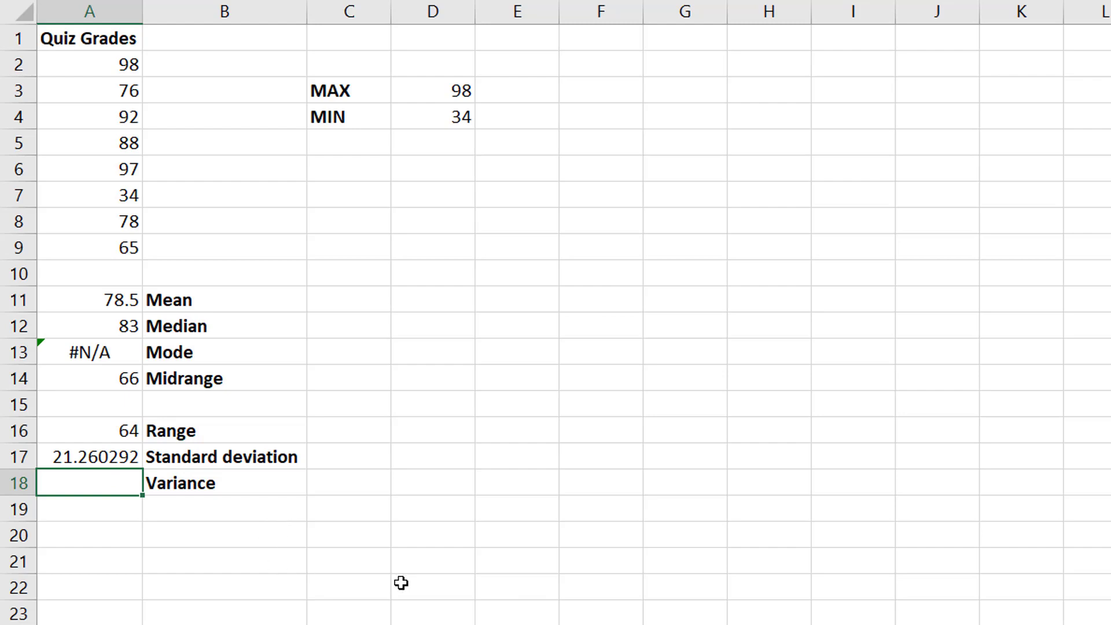
{"action": "type", "text": "=VAR"}
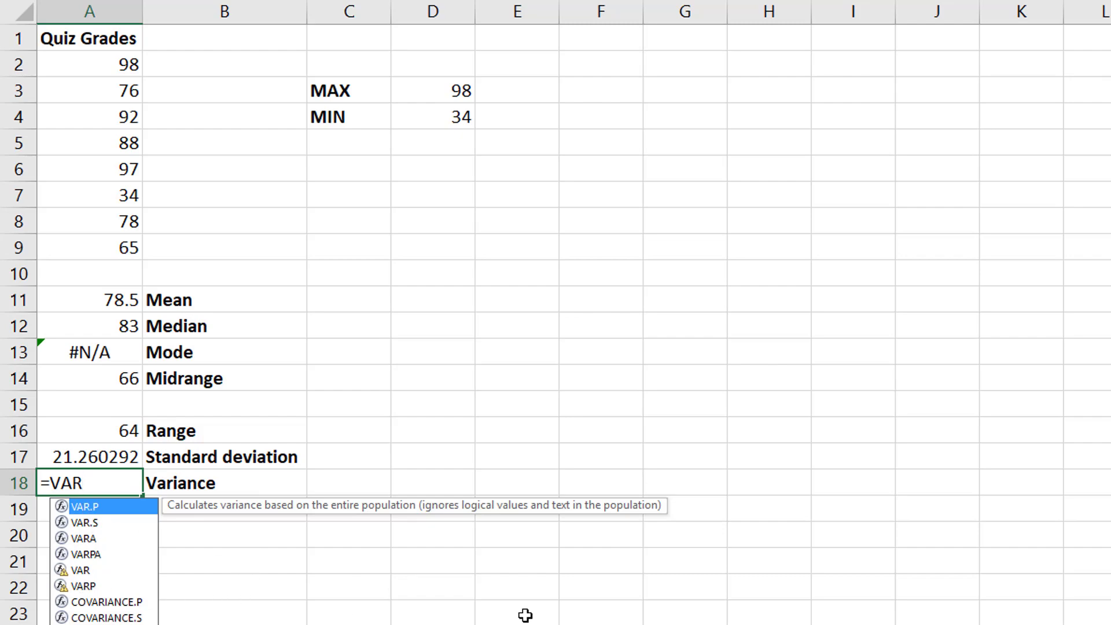
{"action": "type", "text": "("}
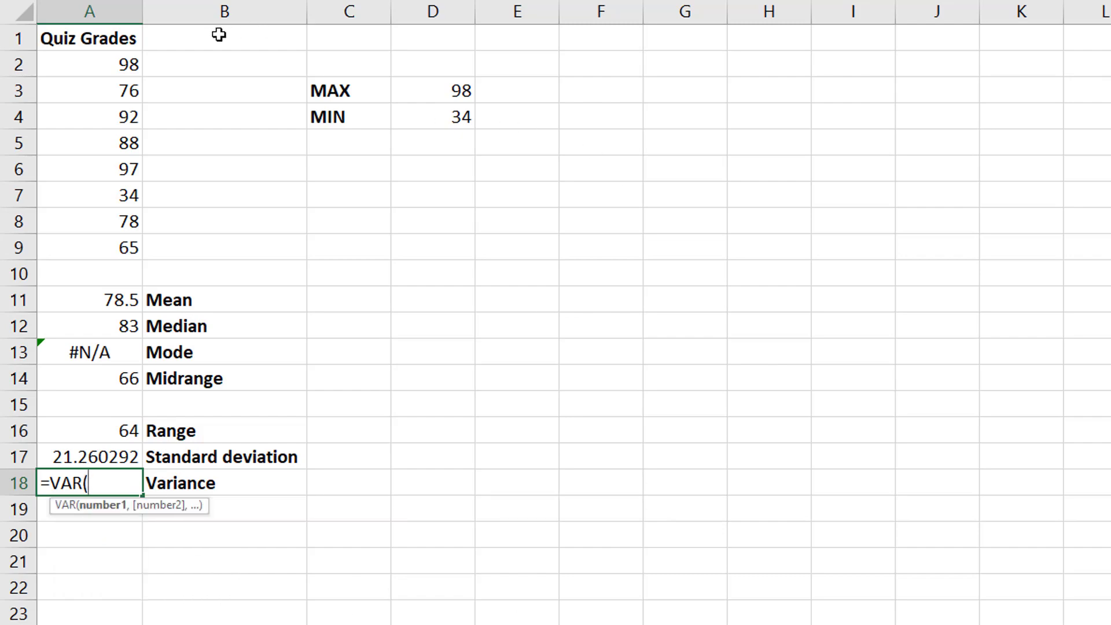
{"action": "left_click_drag", "start_coordinate": [109, 60], "coordinate": [92, 246]}
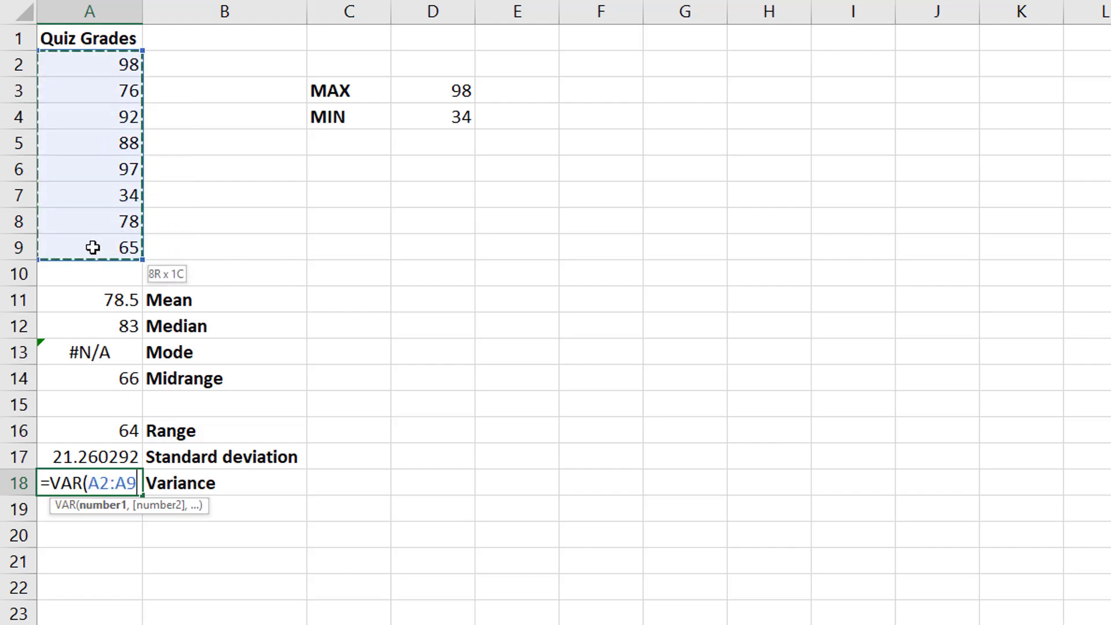
{"action": "type", "text": ")"}
{"action": "key", "text": "Return"}
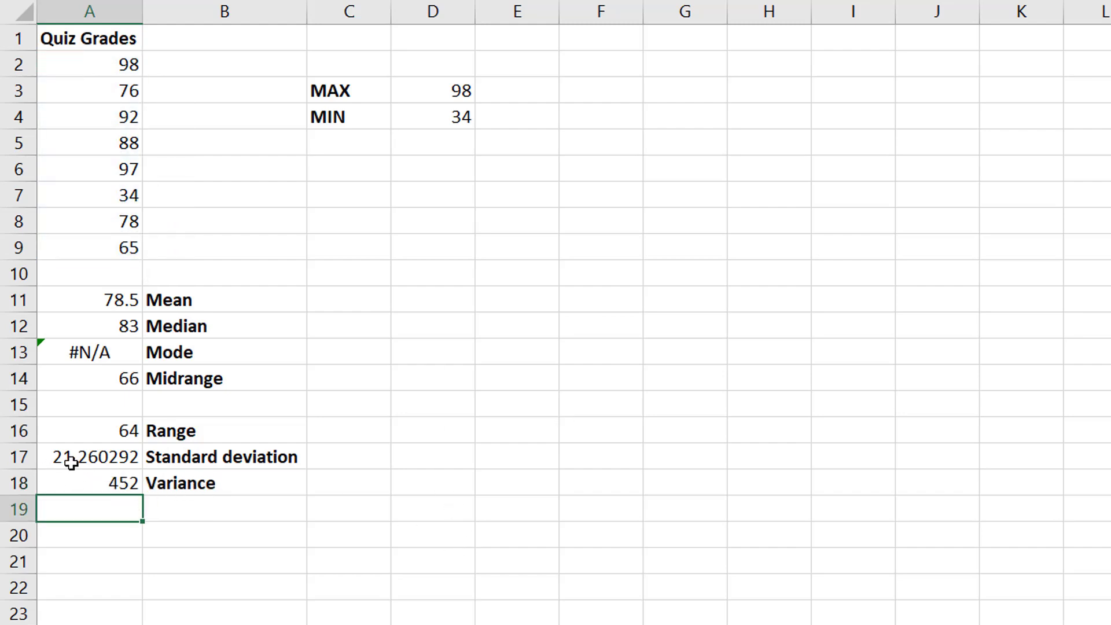
Step: Cross-check the variance in cell A20 by squaring the standard deviation with =A17^2
{"action": "left_click", "coordinate": [90, 461]}
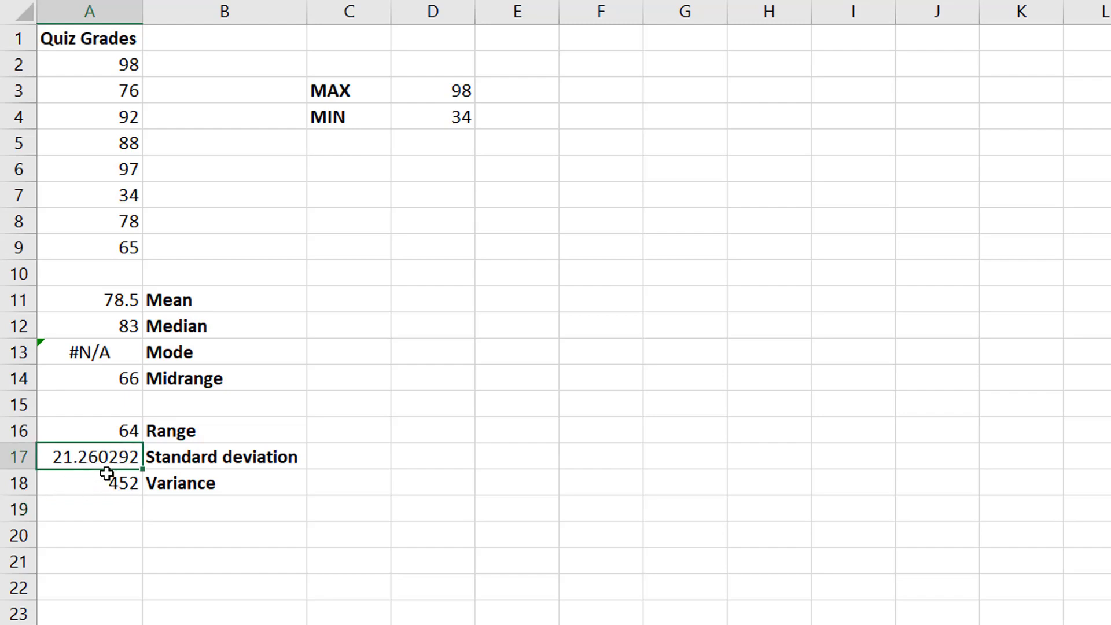
{"action": "left_click", "coordinate": [96, 539]}
{"action": "type", "text": "="}
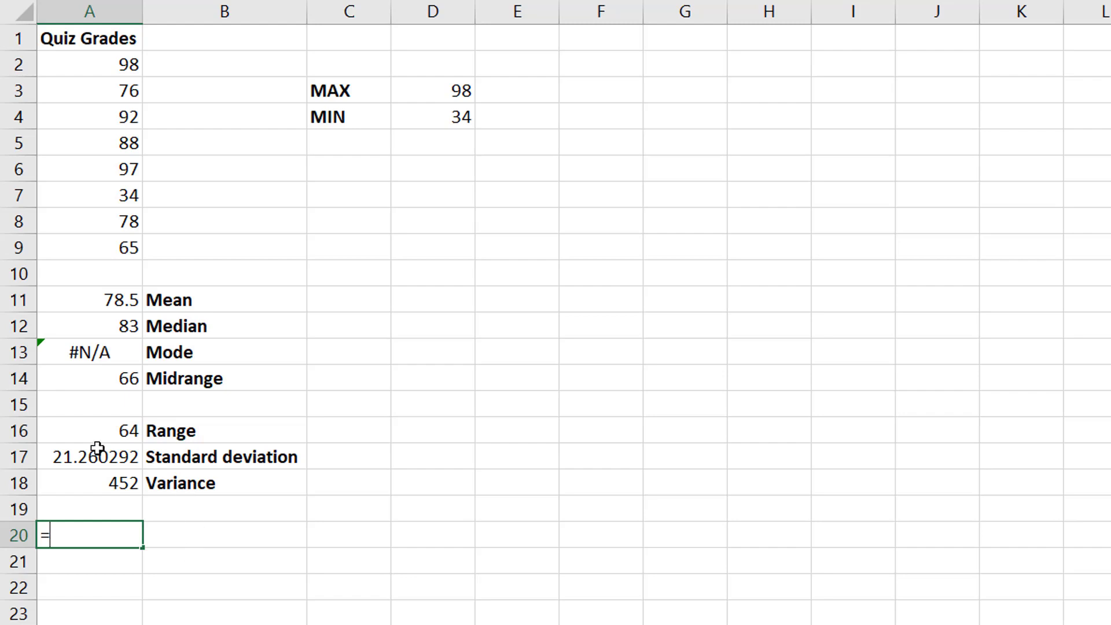
{"action": "left_click", "coordinate": [92, 454]}
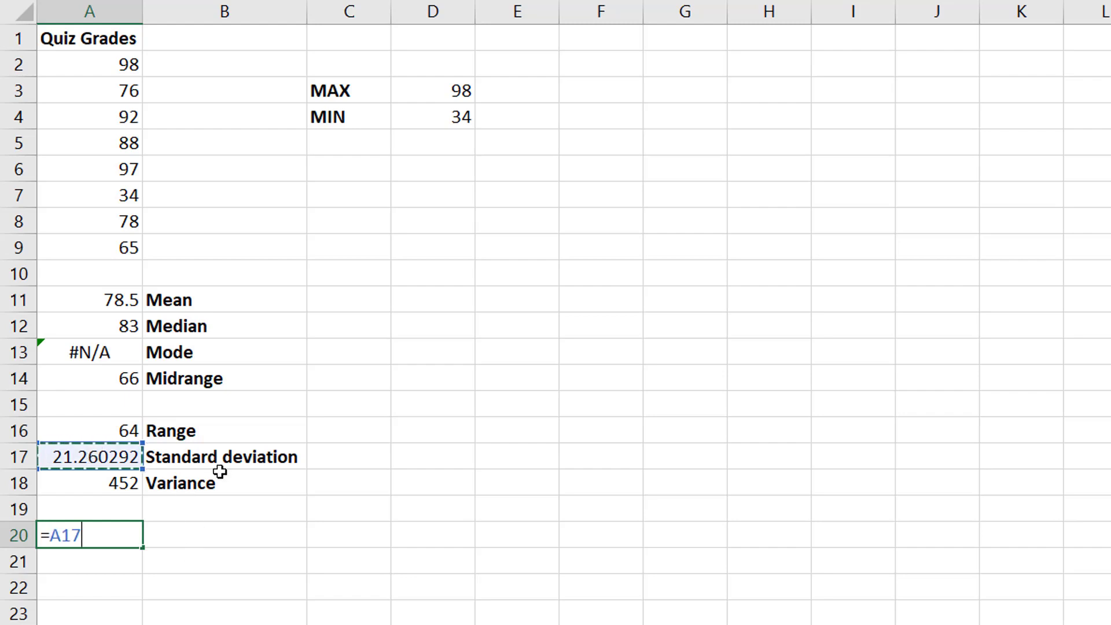
{"action": "type", "text": "^2"}
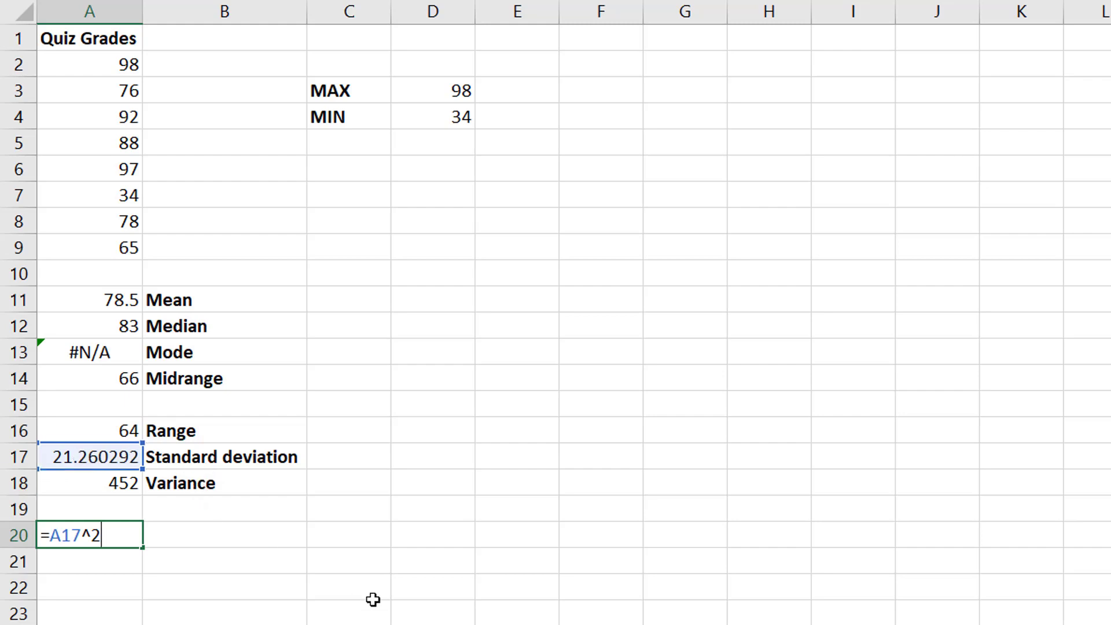
{"action": "key", "text": "Return"}
{"action": "left_click", "coordinate": [130, 483]}
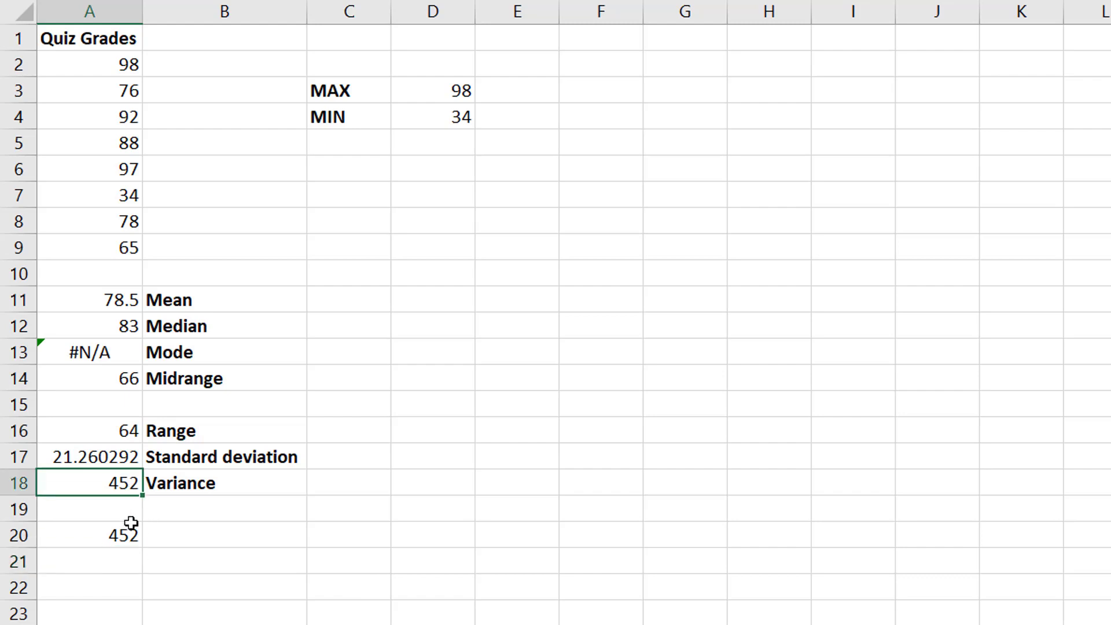
{"action": "left_click", "coordinate": [124, 564]}
{"action": "left_click", "coordinate": [120, 535]}
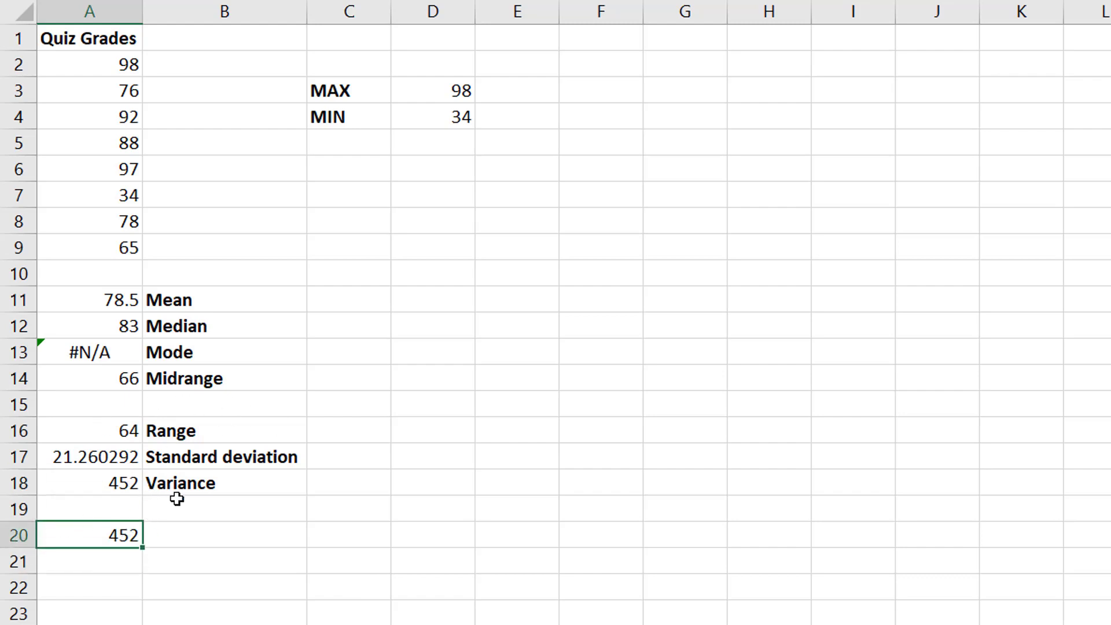
Step: Reduce the standard deviation in cell A17 to two decimal places
{"action": "left_click", "coordinate": [99, 458]}
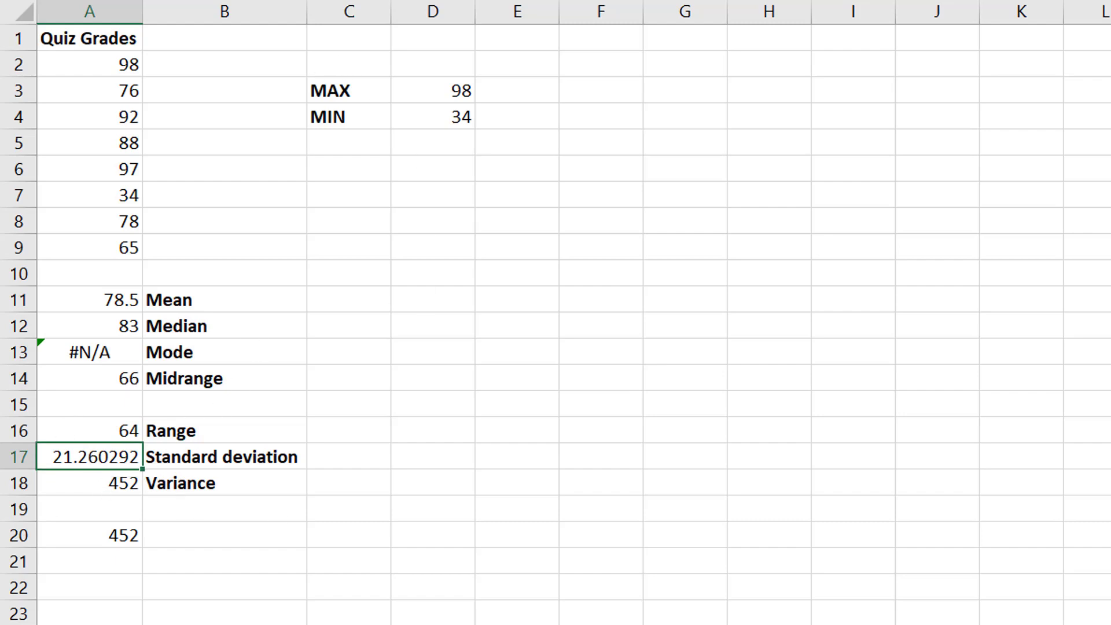
{"action": "left_click", "coordinate": [700, 1]}
{"action": "left_click", "coordinate": [699, 1]}
{"action": "left_click", "coordinate": [700, 2]}
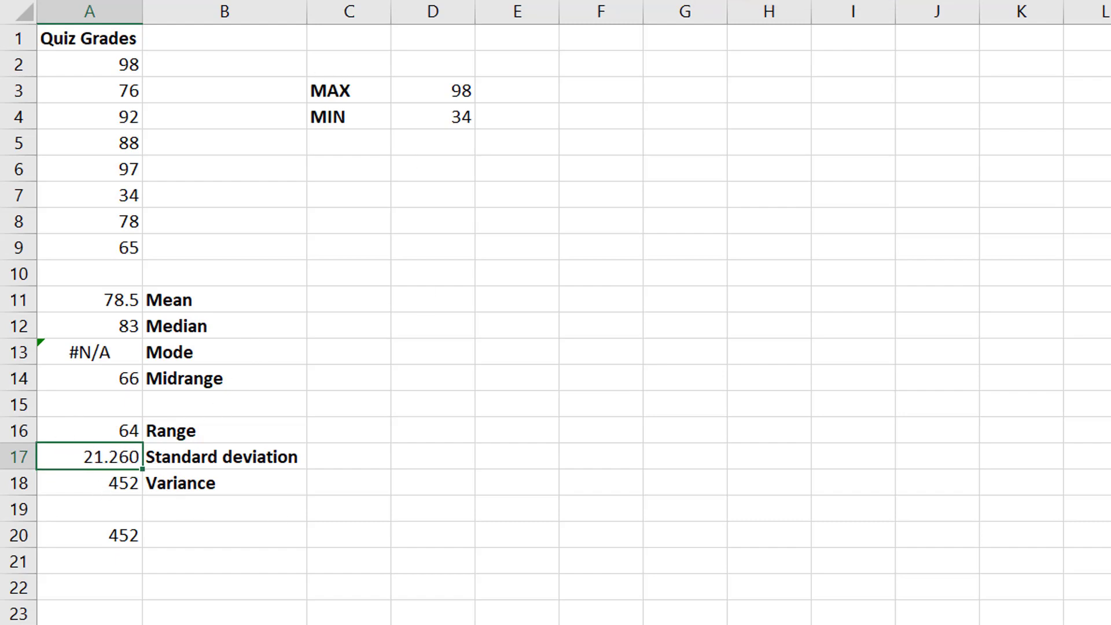
{"action": "left_click", "coordinate": [699, 1]}
{"action": "left_click", "coordinate": [106, 479]}
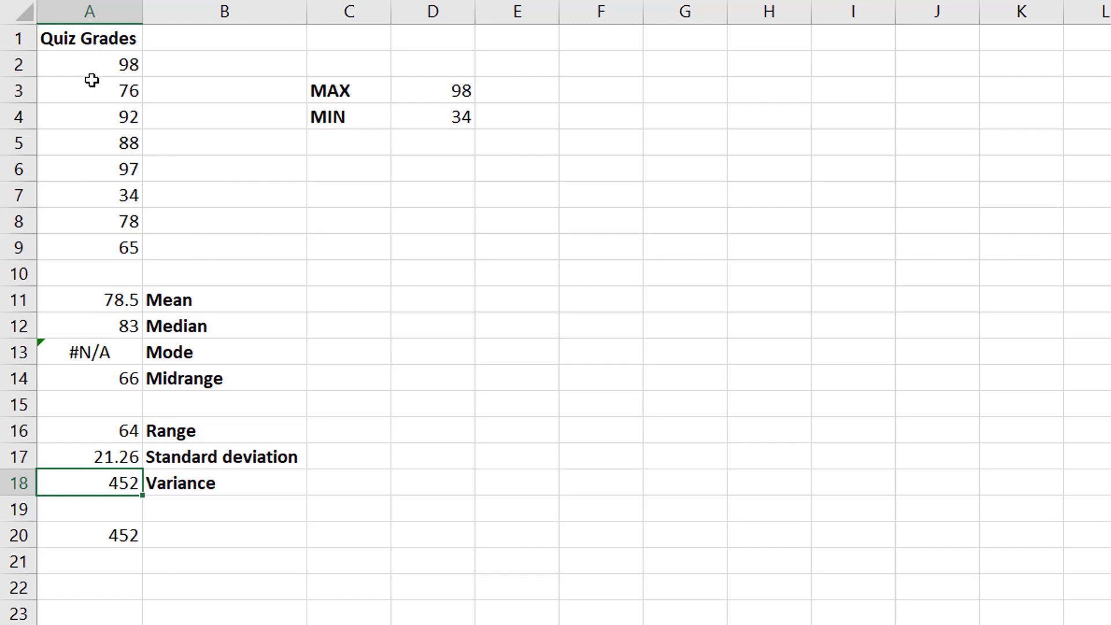
Step: Change the first two quiz grades, in cells A2 and A3, to 100 and 98
{"action": "left_click", "coordinate": [108, 74]}
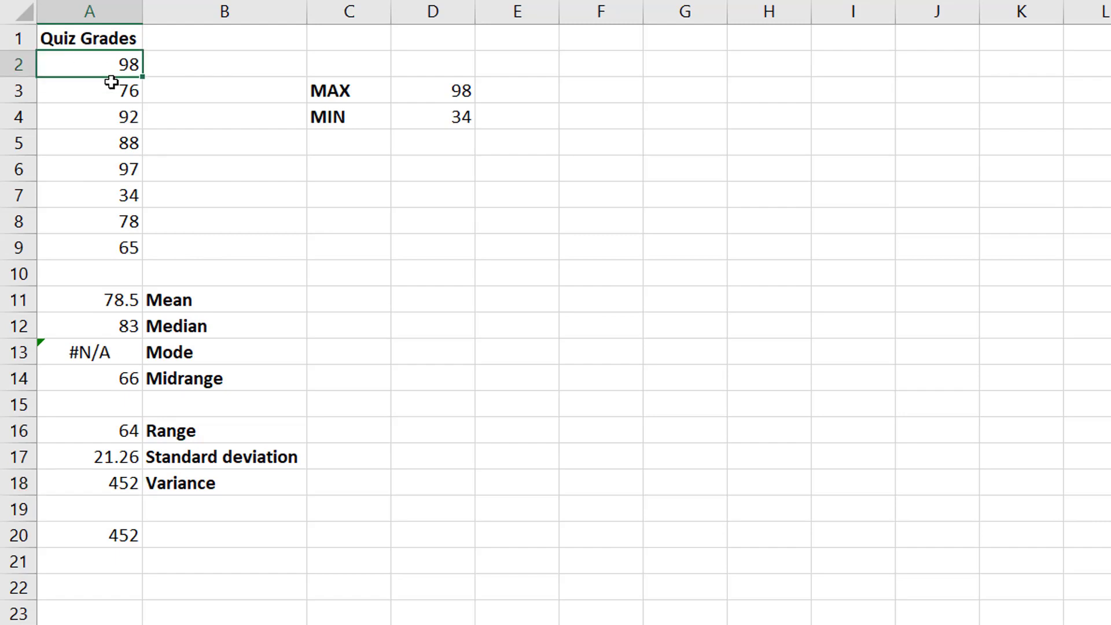
{"action": "type", "text": "100"}
{"action": "key", "text": "Return"}
{"action": "type", "text": "98"}
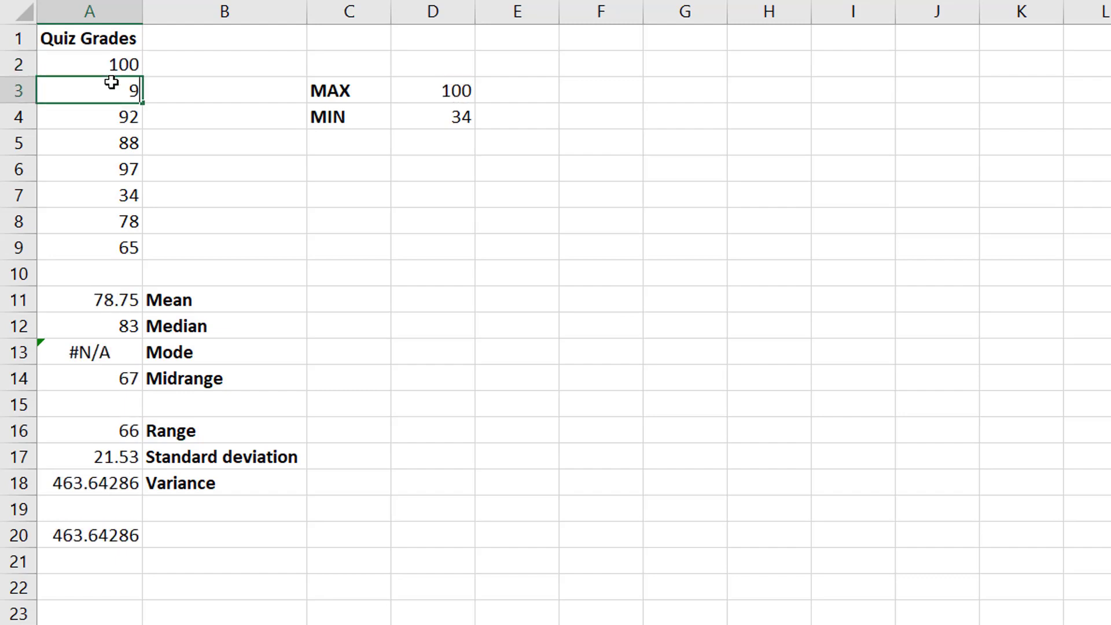
{"action": "key", "text": "Return"}
Step: Change the last three quiz grades, in cells A7 to A9, to 99, 98 and 97
{"action": "key", "text": "Return"}
{"action": "key", "text": "Down"}
{"action": "key", "text": "Down"}
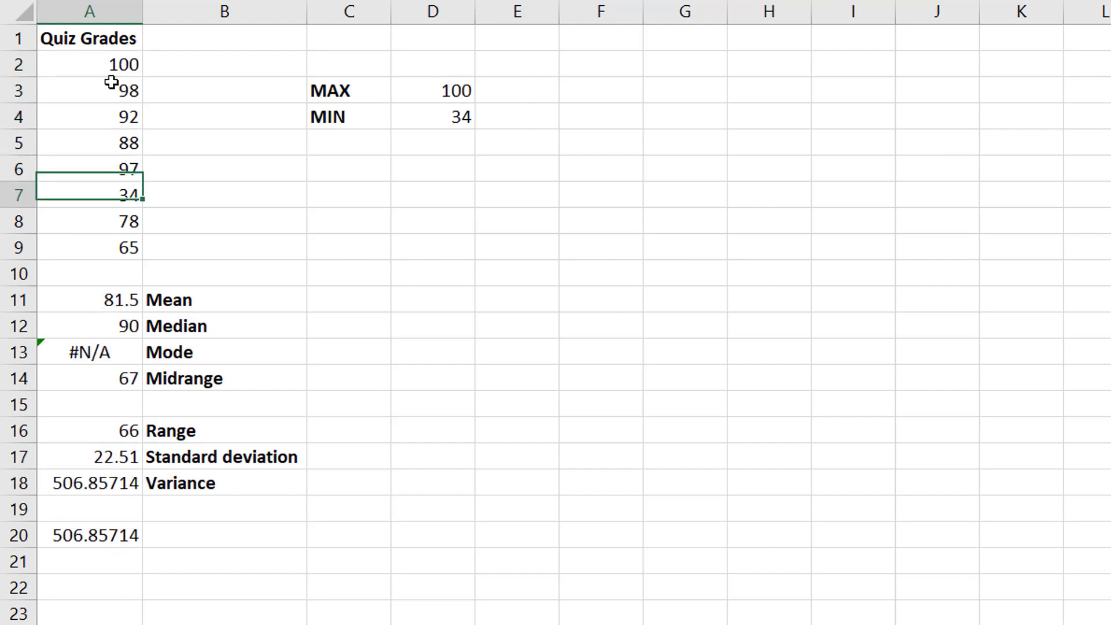
{"action": "type", "text": "99"}
{"action": "key", "text": "Return"}
{"action": "type", "text": "98"}
{"action": "key", "text": "Return"}
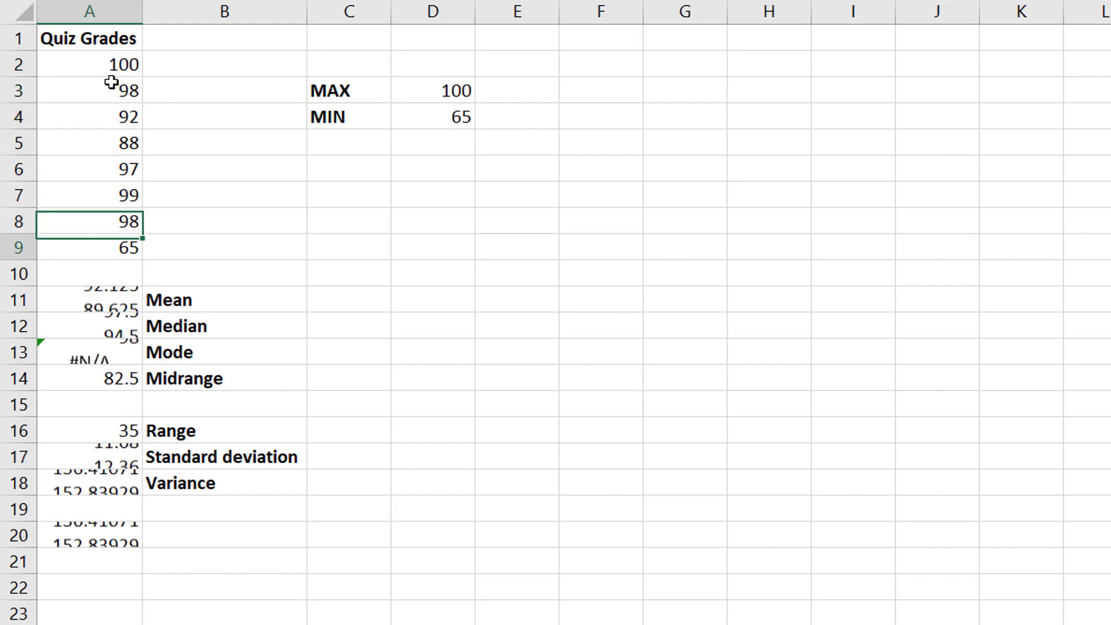
{"action": "type", "text": "97"}
{"action": "key", "text": "Return"}
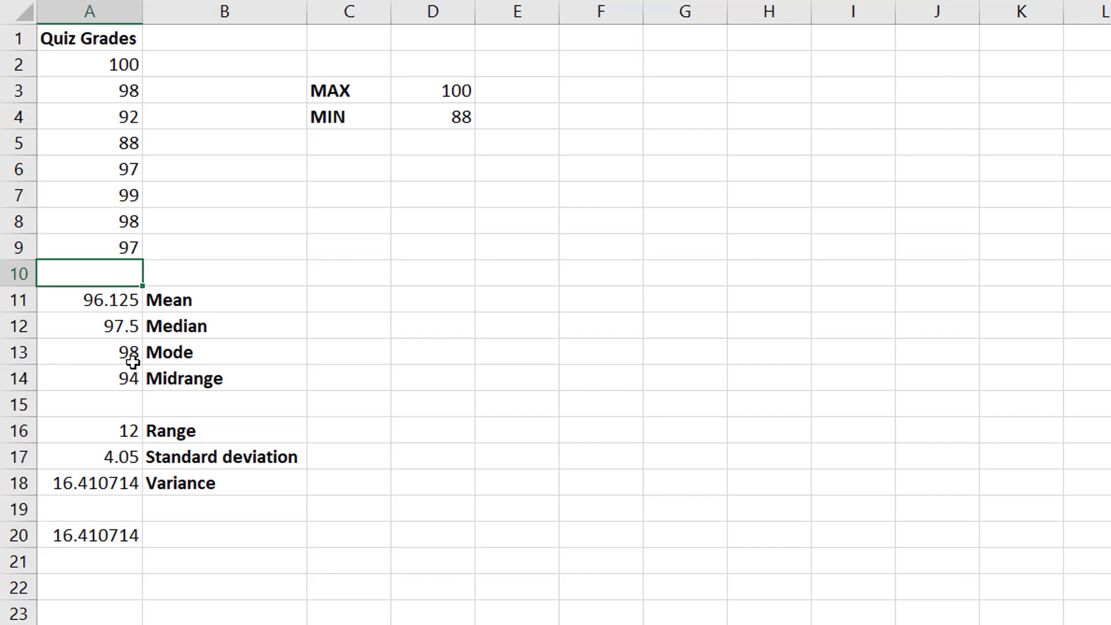
Step: Move the block of statistics and labels from A11:B20 to start at cell C11
{"action": "left_click_drag", "start_coordinate": [103, 298], "coordinate": [206, 519]}
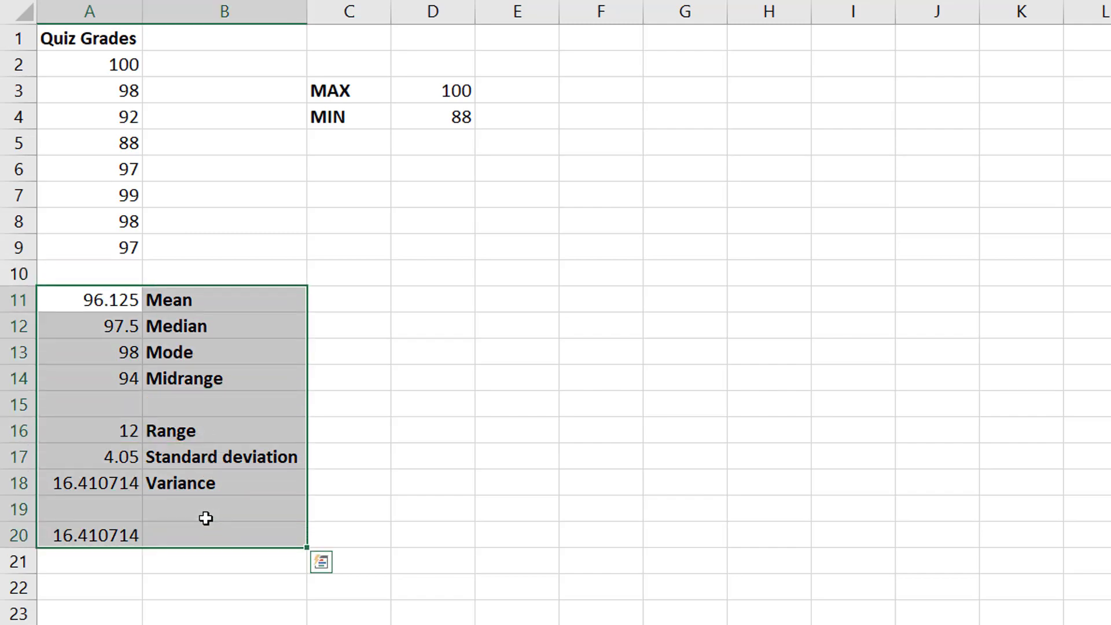
{"action": "right_click", "coordinate": [198, 297]}
{"action": "left_click", "coordinate": [244, 308]}
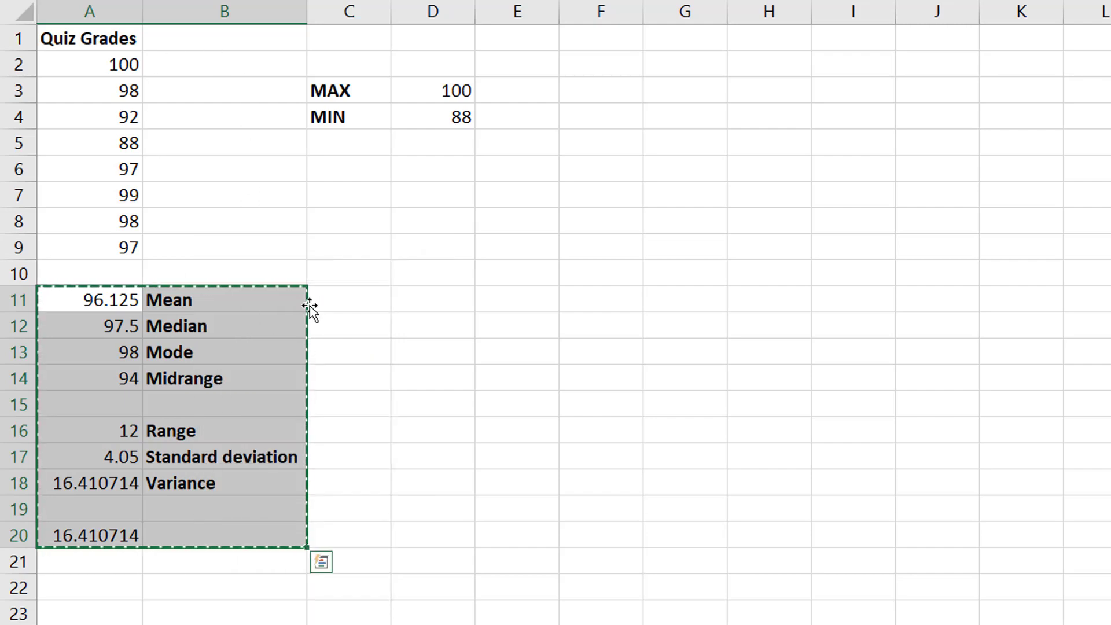
{"action": "left_click", "coordinate": [348, 298]}
{"action": "right_click", "coordinate": [350, 299]}
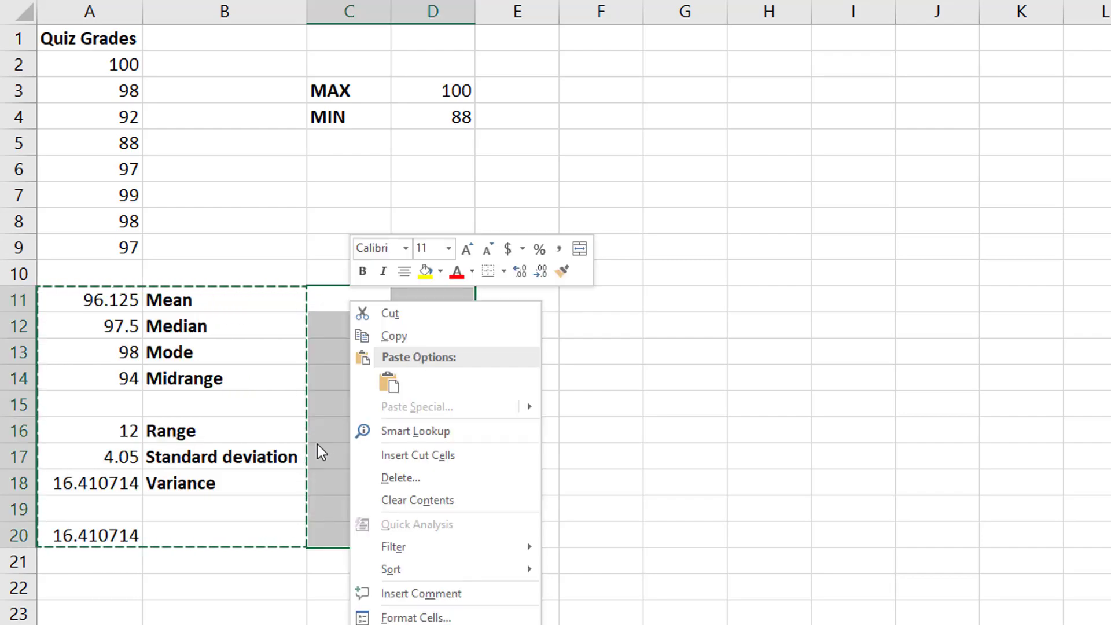
{"action": "left_click", "coordinate": [395, 381]}
{"action": "key", "text": "Escape"}
{"action": "key", "text": "ctrl+v"}
{"action": "left_click", "coordinate": [342, 400]}
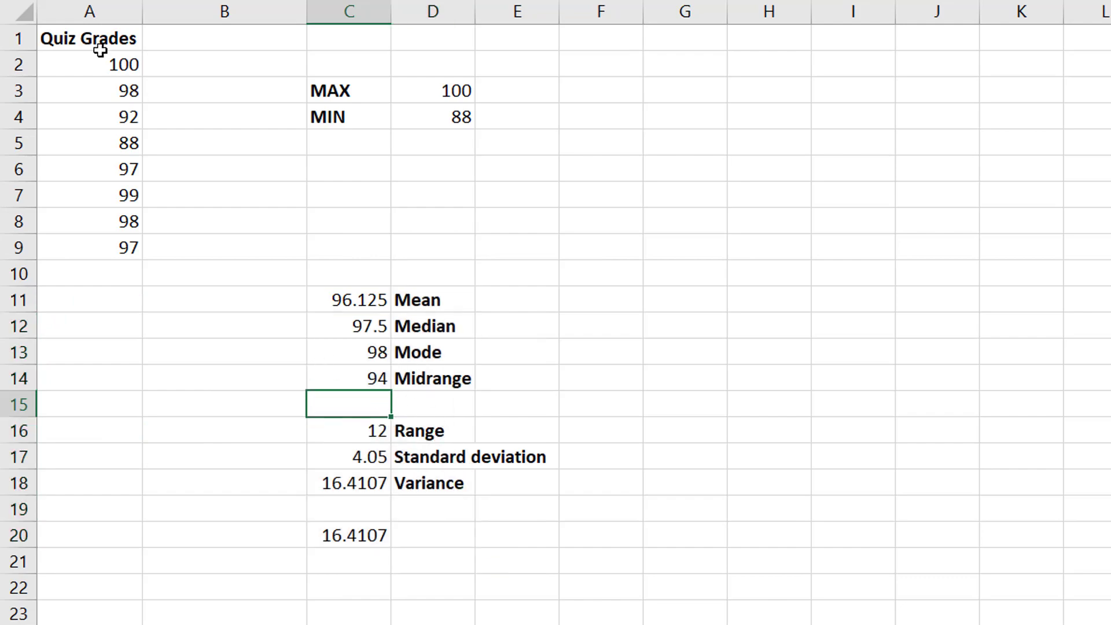
Step: Inspect which grade cells the moved mean formula in C11 refers to, leaving the formula as it is
{"action": "left_click_drag", "start_coordinate": [95, 64], "coordinate": [108, 243]}
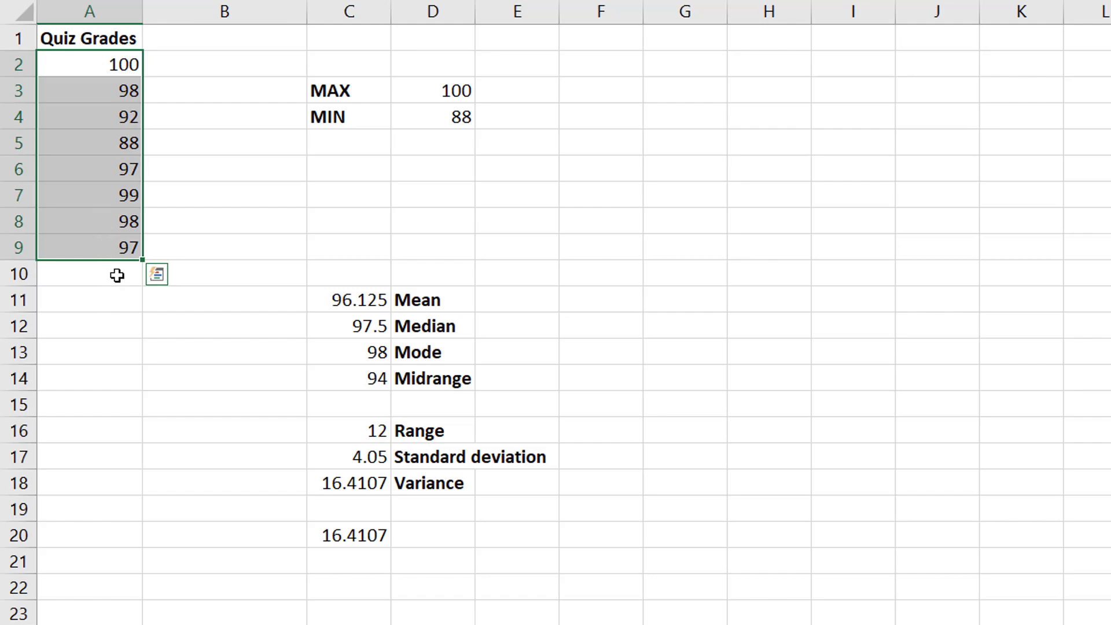
{"action": "left_click", "coordinate": [358, 295]}
{"action": "double_click", "coordinate": [360, 295]}
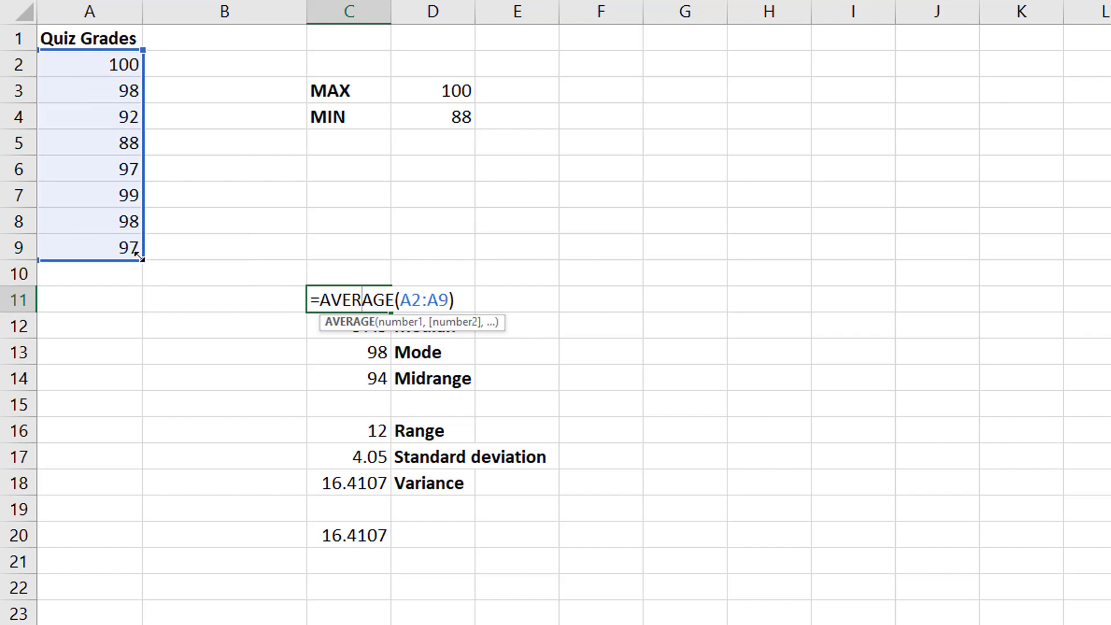
{"action": "key", "text": "Escape"}
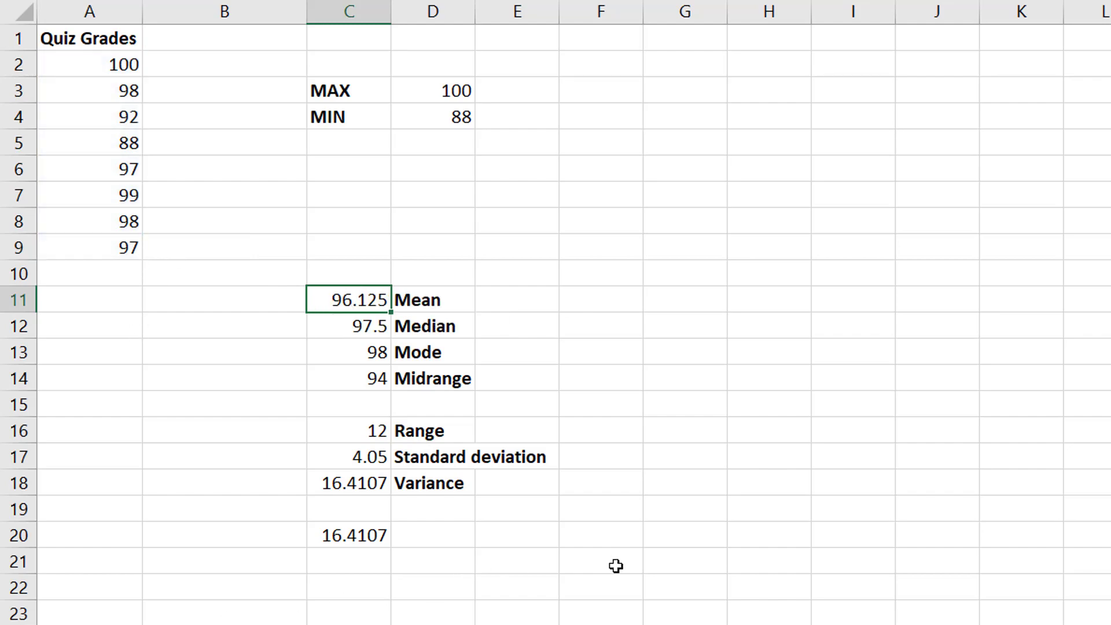